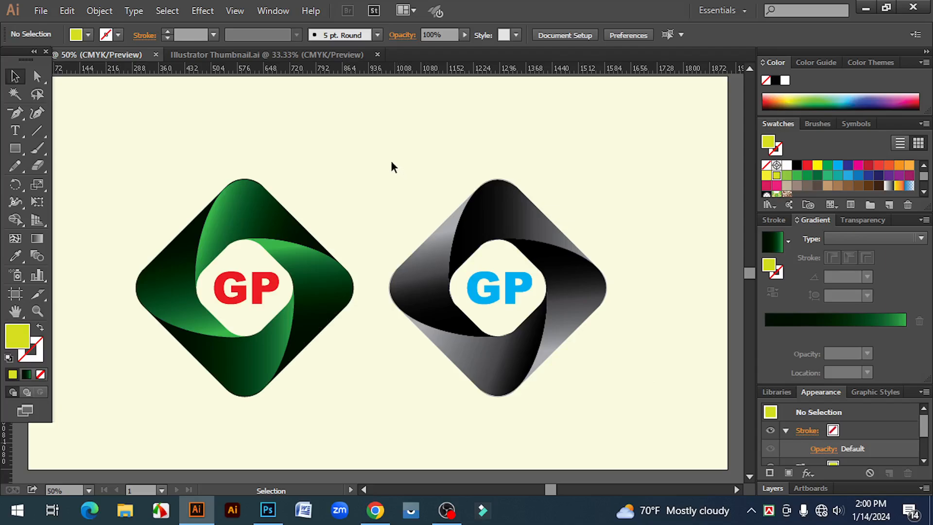
Delete both finished GP diamond logos to clear the artboard.
left_click_drag(393, 167, 637, 423)
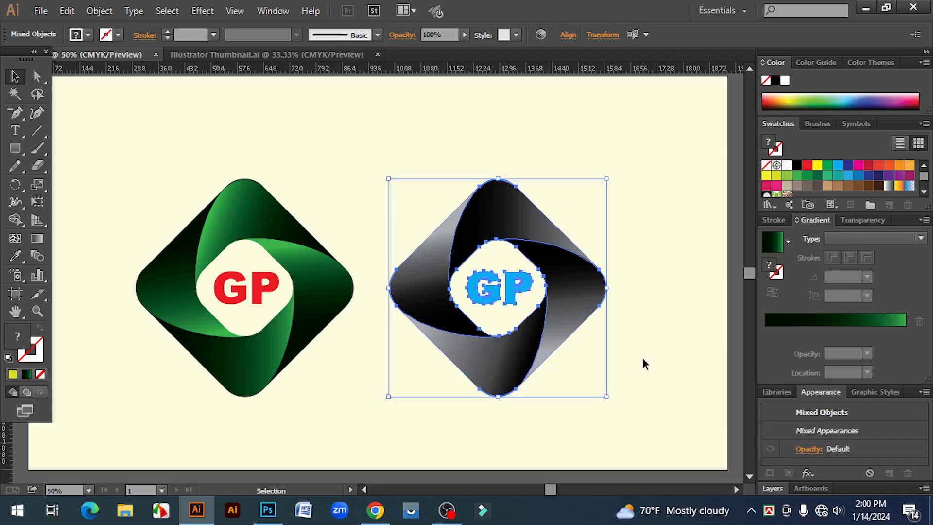
left_click(645, 365)
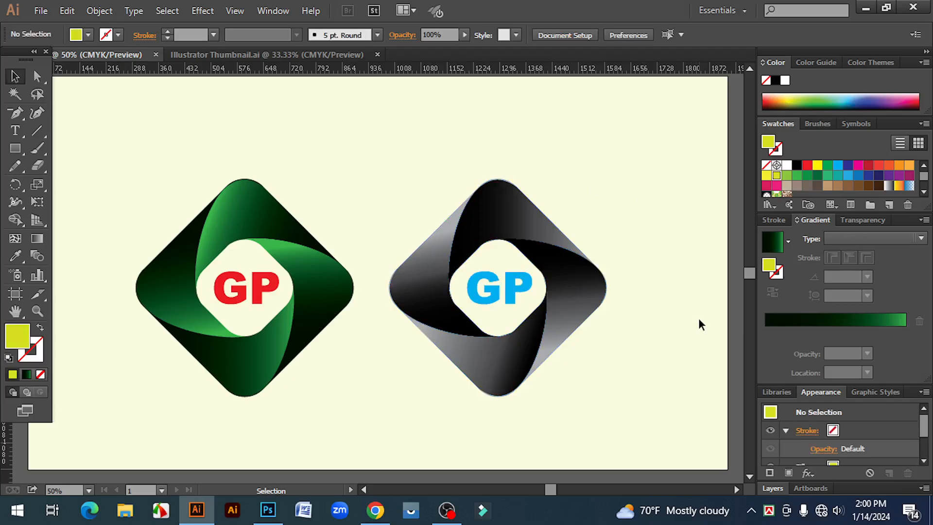
left_click_drag(108, 149, 612, 449)
key("Delete")
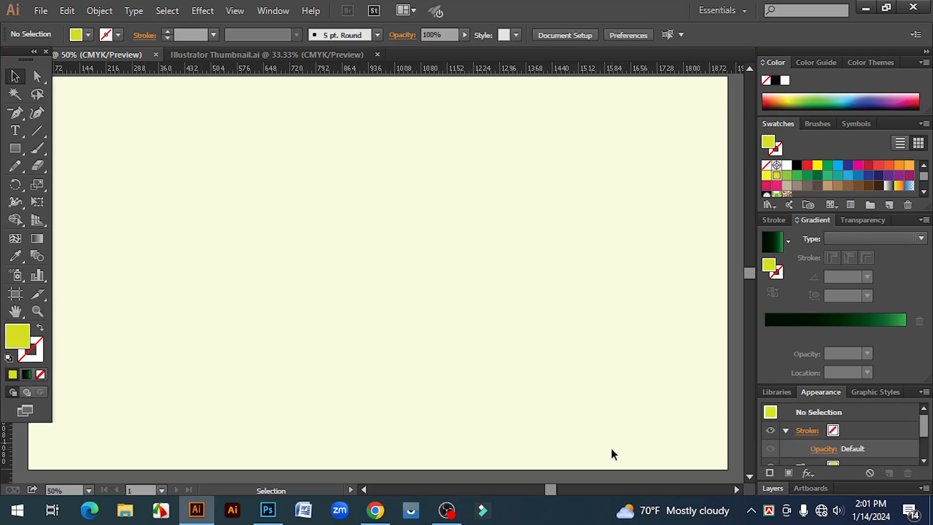
Draw a square outward from its centre near the middle of the artboard with the Rectangle tool.
left_click(16, 153)
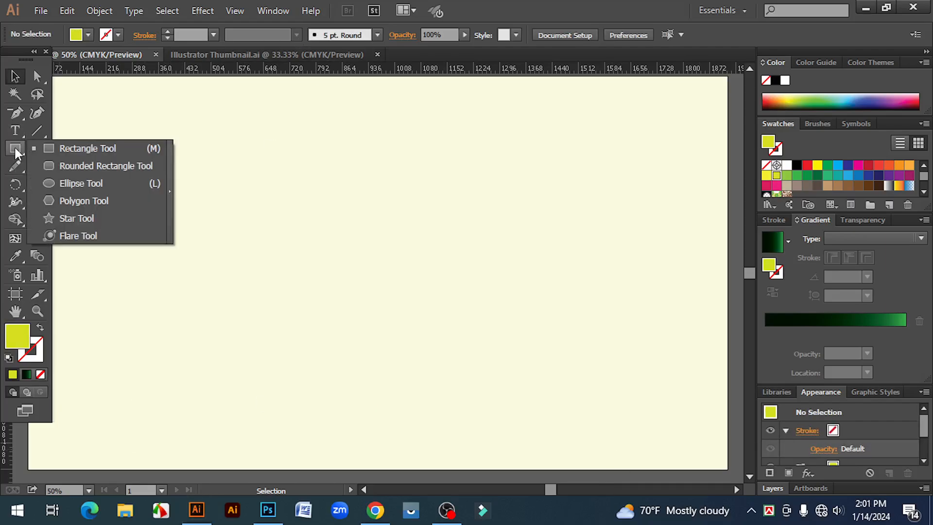
left_click(87, 150)
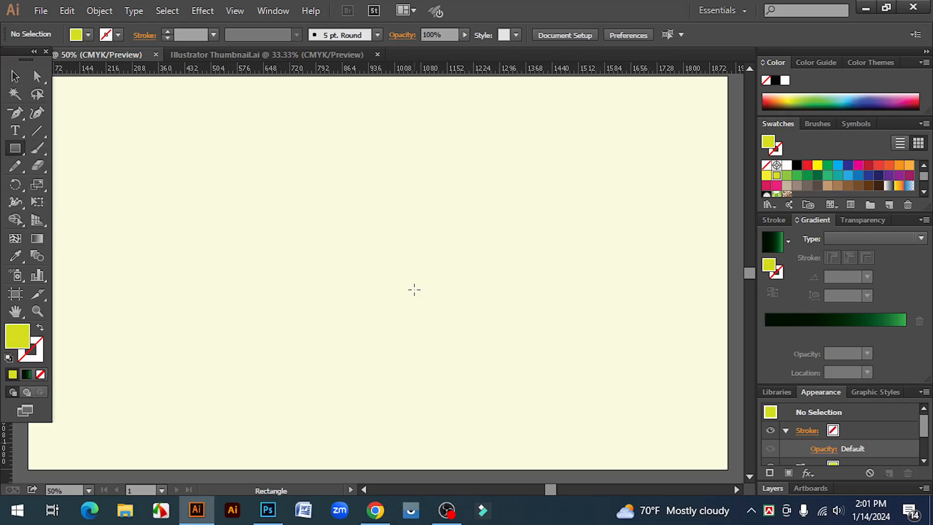
left_click_drag(412, 287, 462, 348)
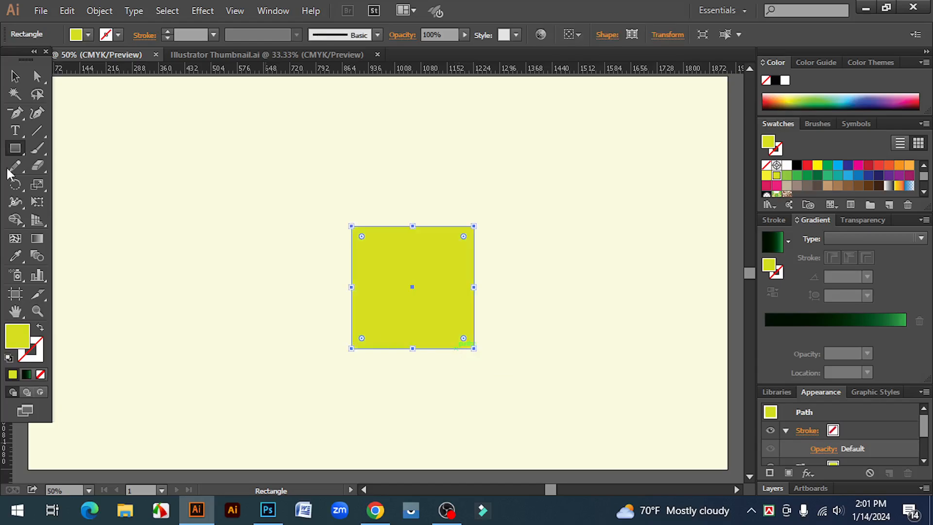
left_click(16, 77)
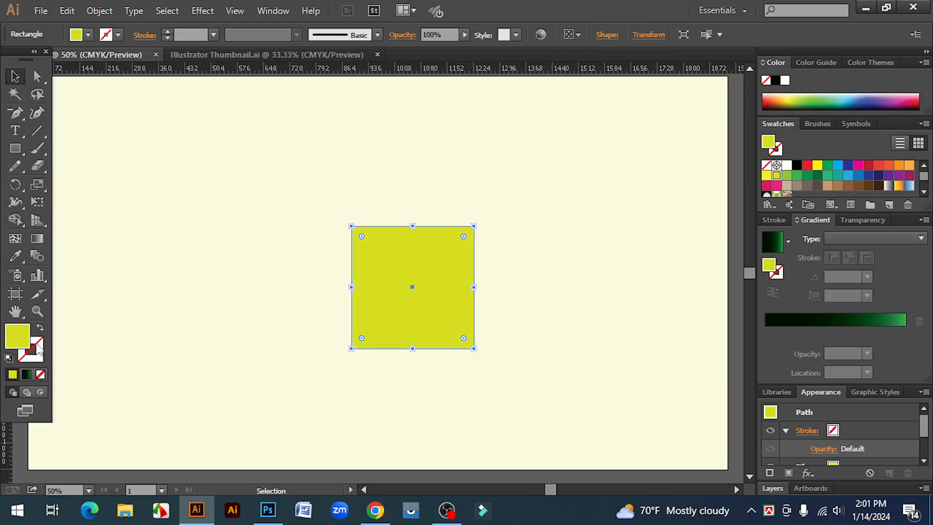
Swap the square's fill and stroke so it has no fill, and colour its 1 pt stroke black.
left_click(41, 328)
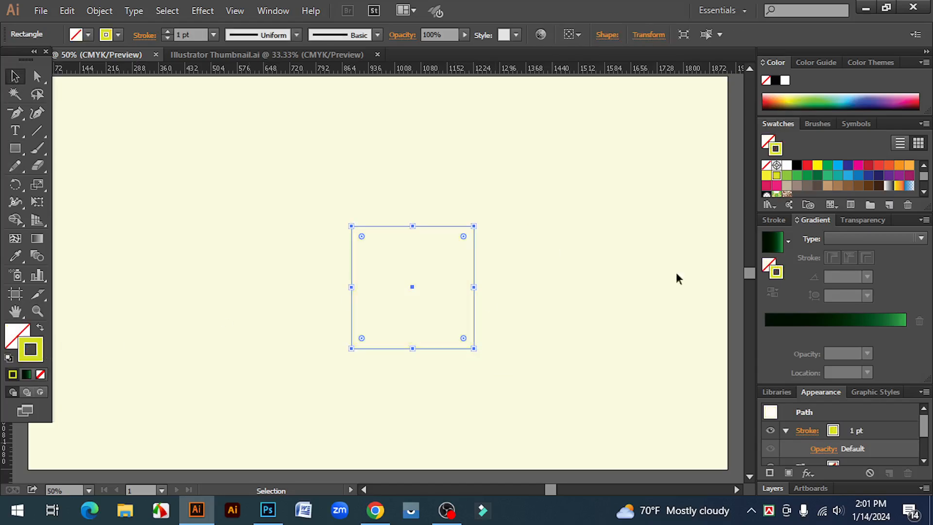
left_click(796, 165)
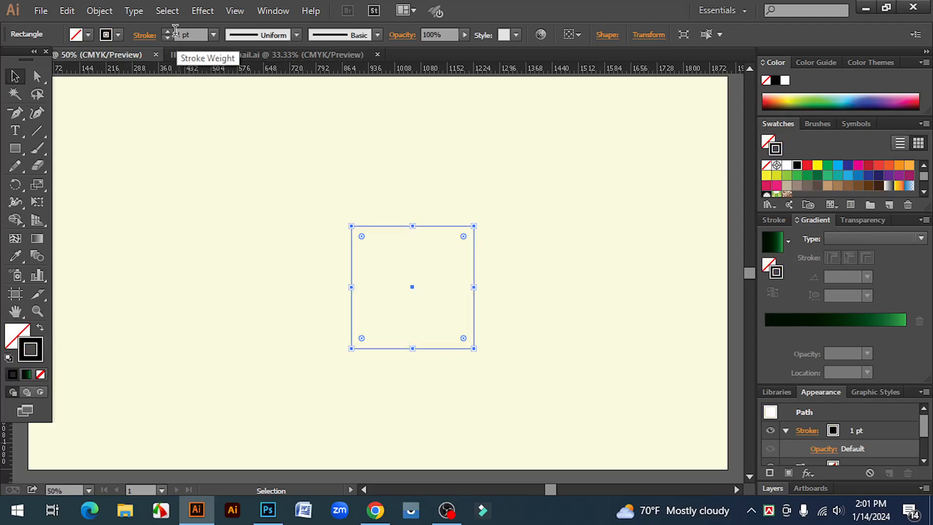
left_click(517, 203)
left_click(412, 226)
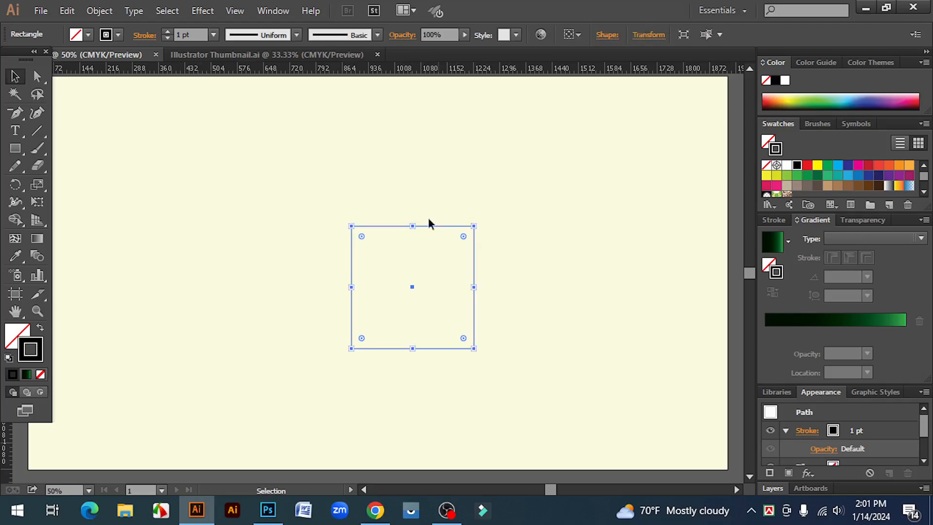
Paste a copy of the square in front and scale it from its centre to about half size.
left_click(68, 10)
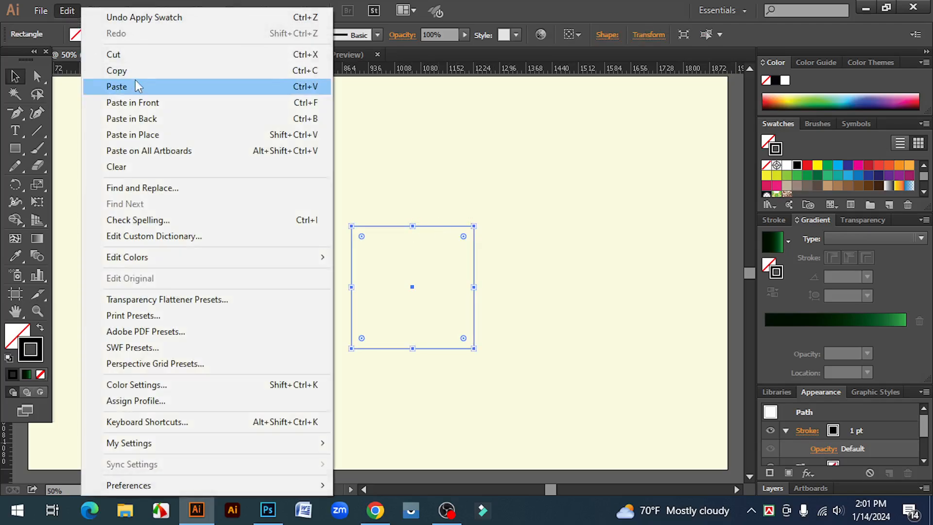
left_click(68, 10)
left_click(68, 10)
left_click(135, 102)
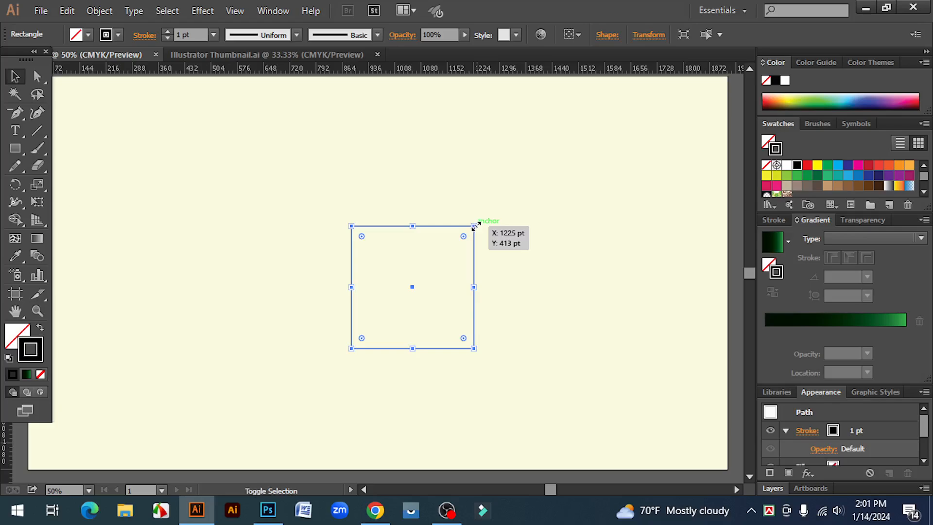
left_click_drag(474, 226, 464, 260)
left_click(559, 282)
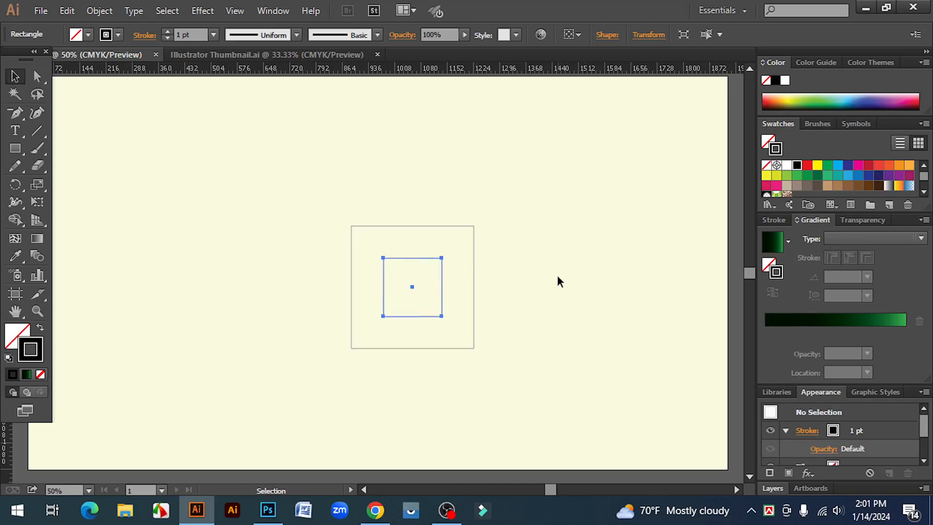
Round all corners of both squares with a 50 pt corner radius.
left_click_drag(298, 192, 583, 407)
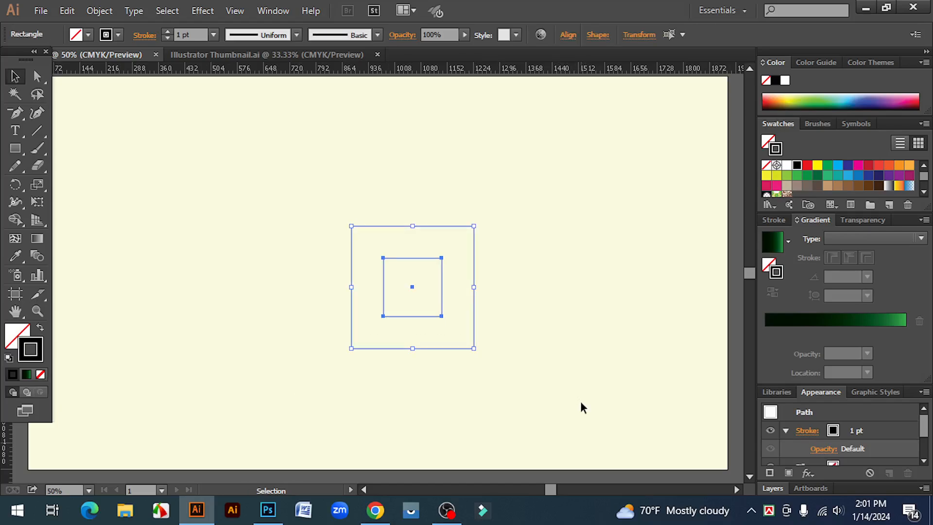
left_click(38, 76)
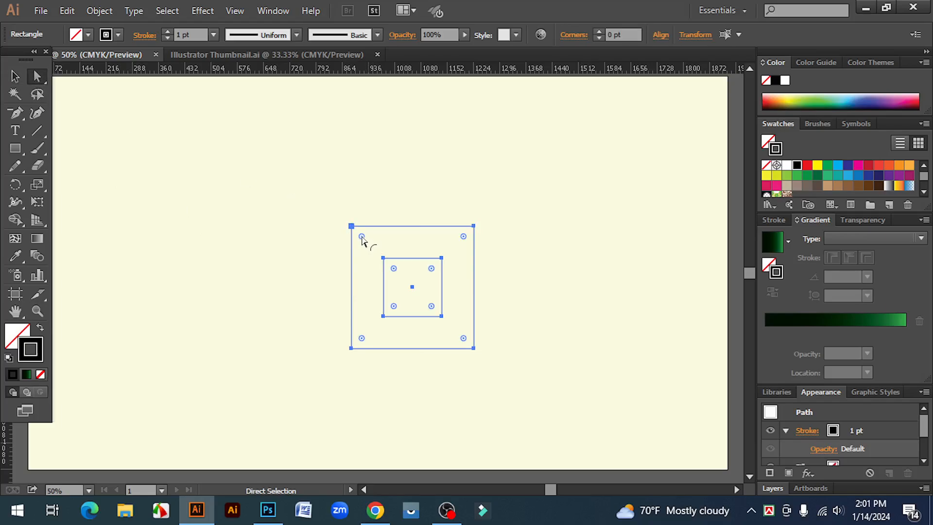
mouse_move(362, 237)
left_mouse_down()
mouse_move(372, 250)
mouse_move(367, 245)
left_mouse_up()
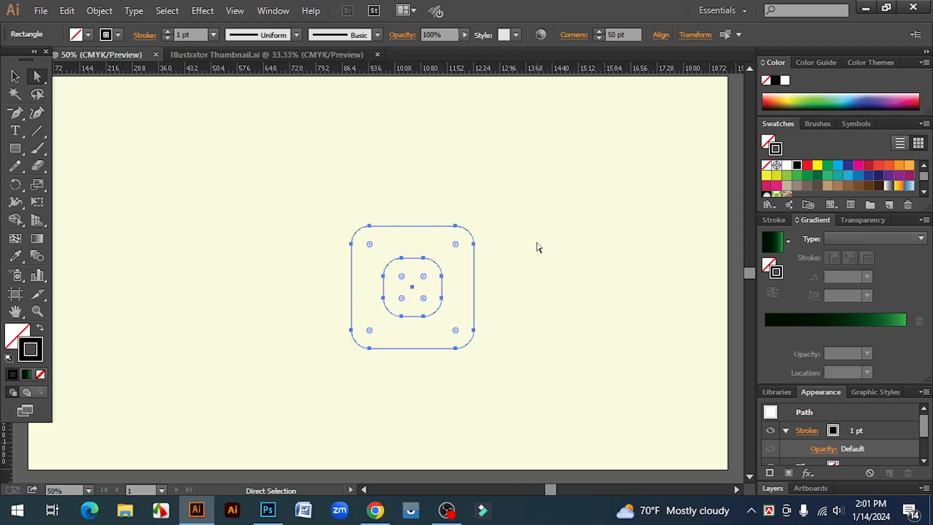
left_click(534, 250)
left_click(15, 76)
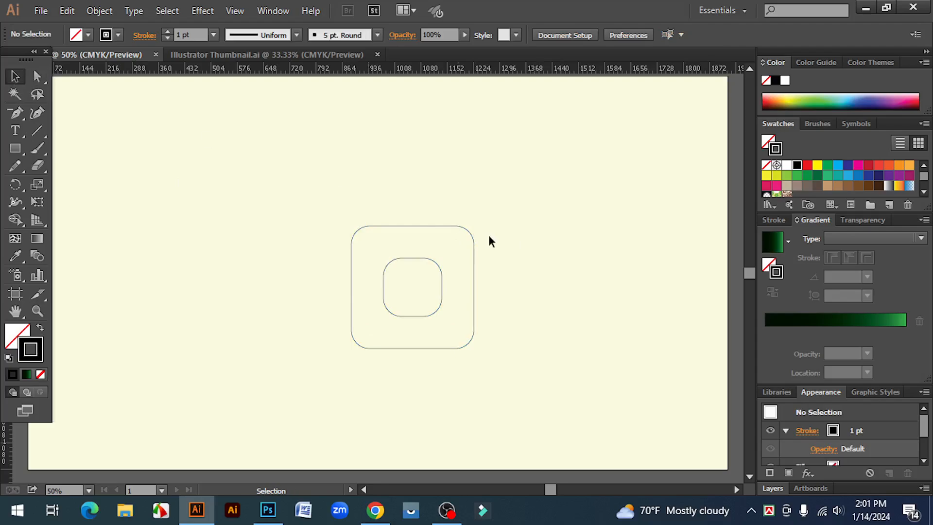
Rotate both rounded squares together by 45 degrees so they stand as diamonds.
left_click_drag(313, 196, 529, 389)
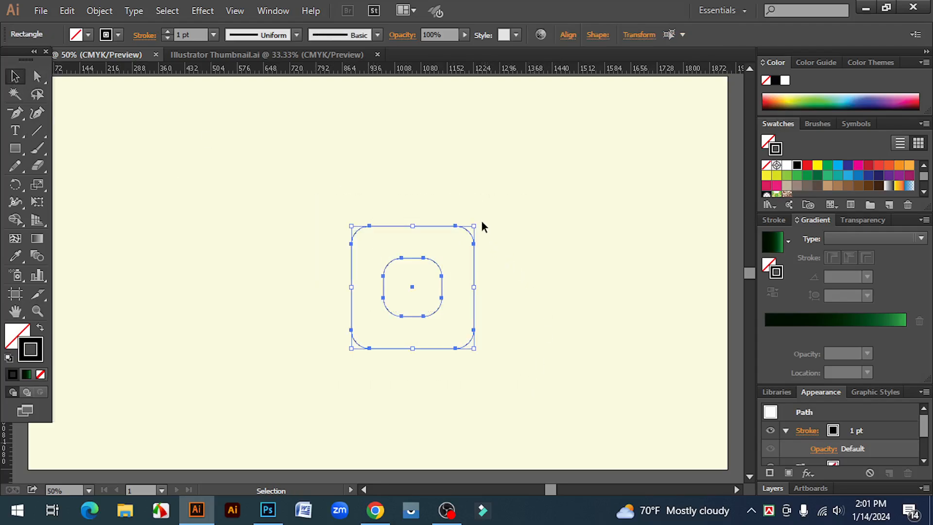
left_click_drag(475, 220, 512, 291)
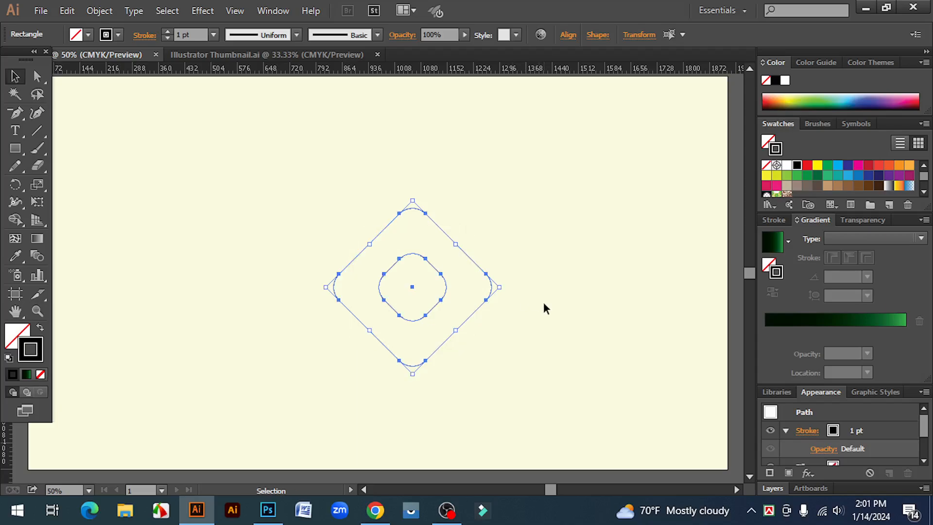
left_click(543, 308)
Draw a line segment from the outer diamond's anchor just right of its top corner to the inner diamond's lower-left anchor.
key("z")
left_click(406, 304)
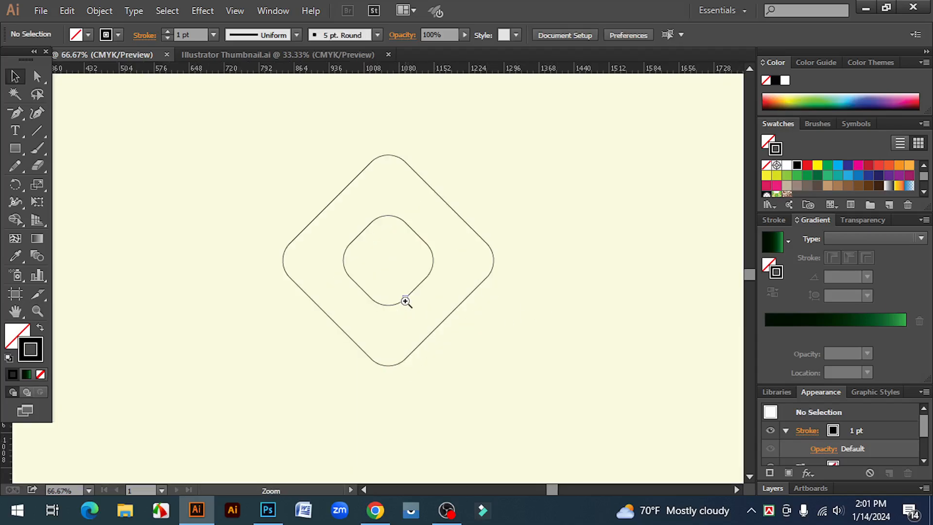
left_click(383, 273)
left_click_drag(381, 270, 403, 282)
key("v")
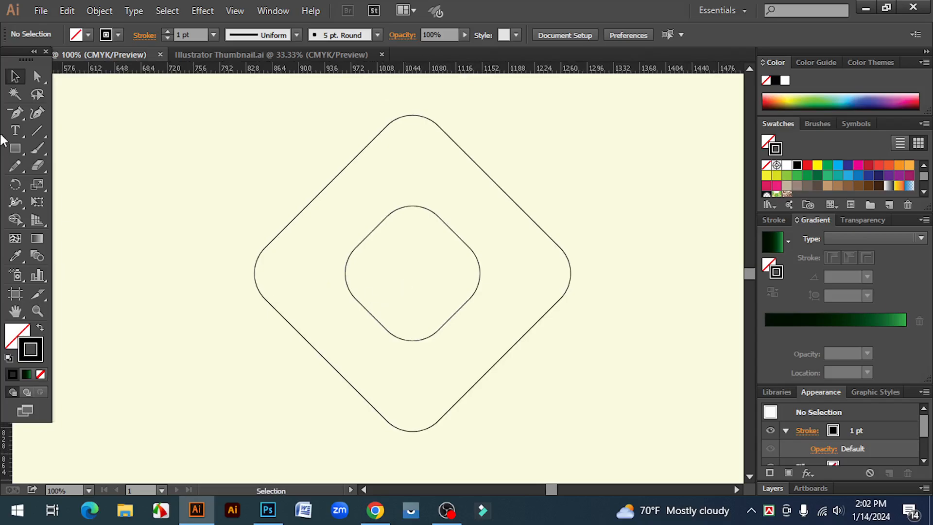
left_click(38, 130)
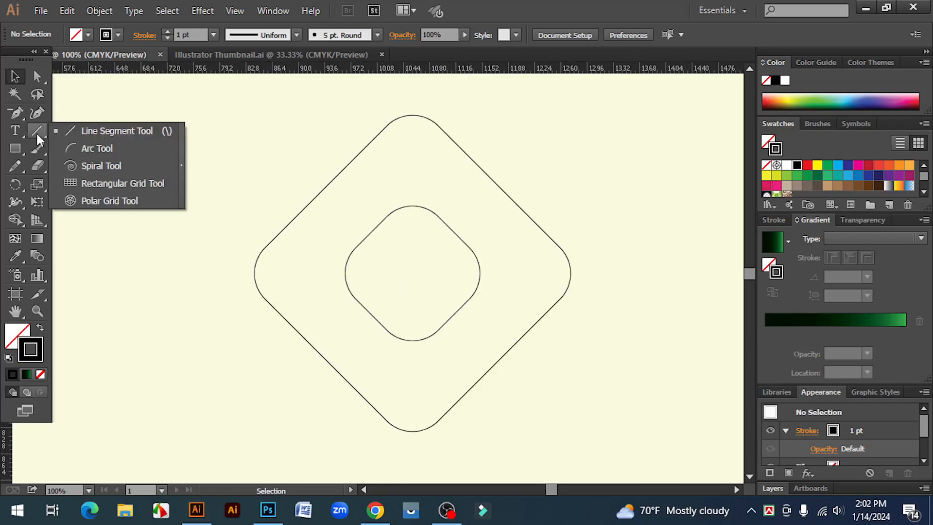
left_click(105, 132)
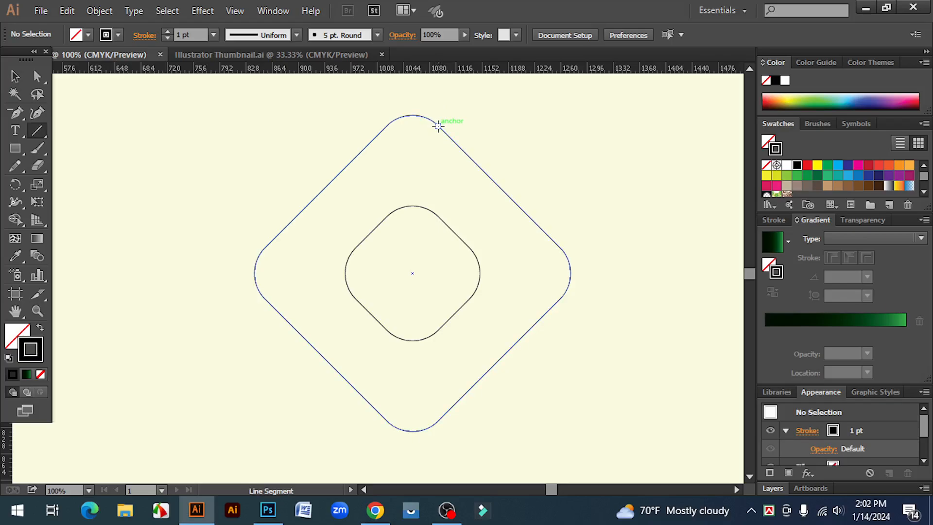
left_click_drag(438, 125, 355, 298)
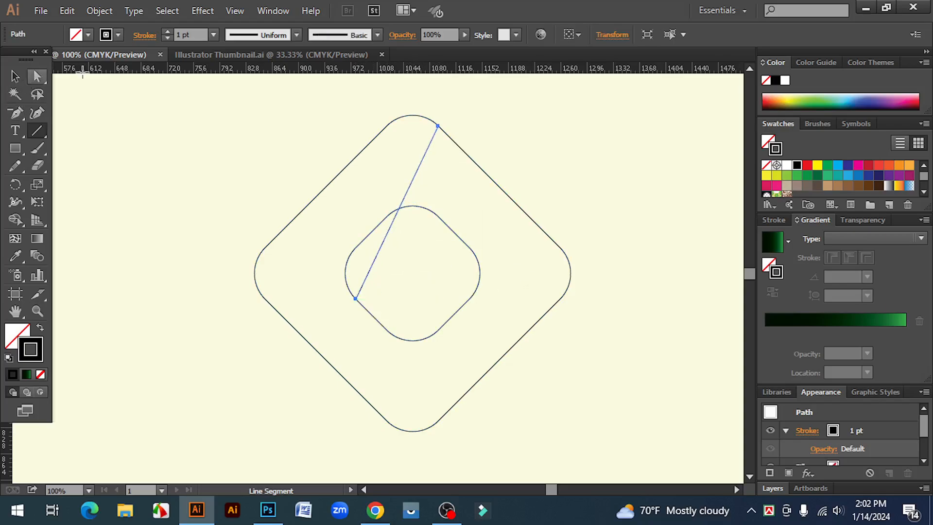
Bend the line outward with the Anchor Point tool and pull its lower handle so it curves around the inner diamond's left corner.
left_click(13, 114)
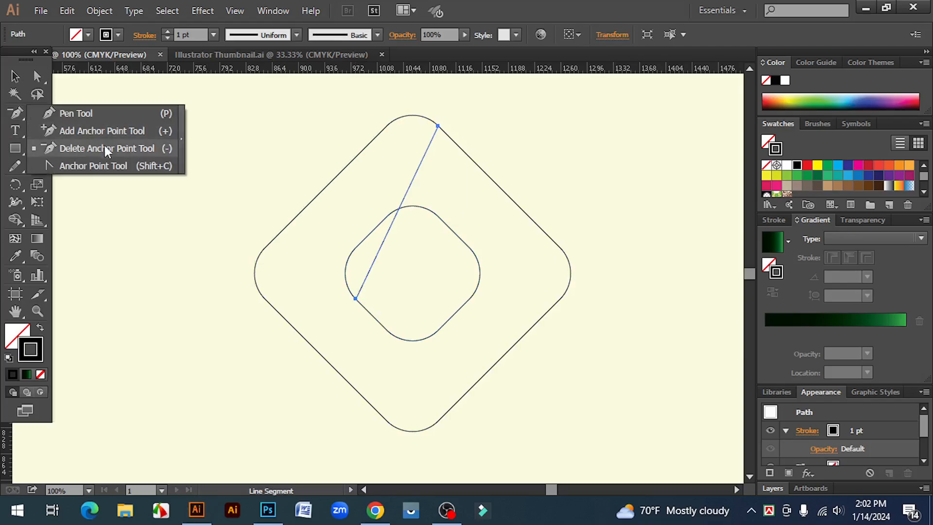
left_click(93, 165)
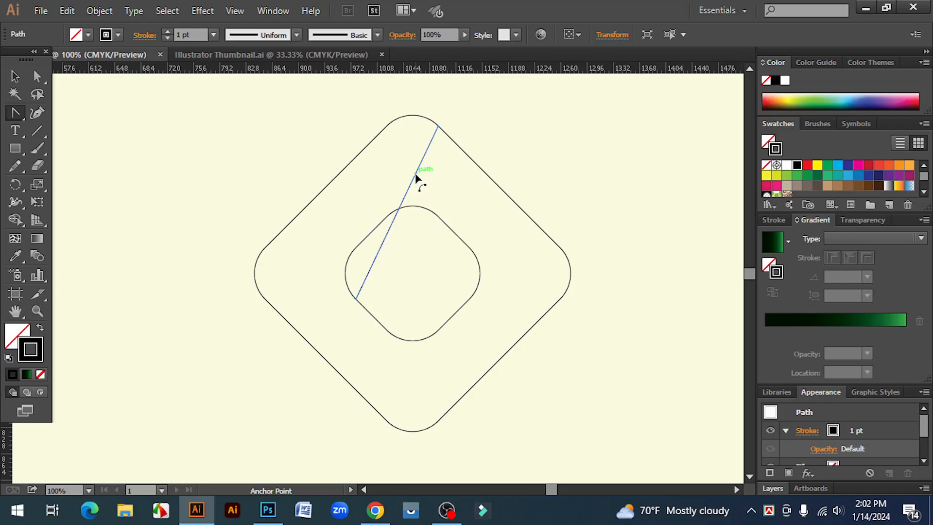
left_click_drag(415, 178, 386, 130)
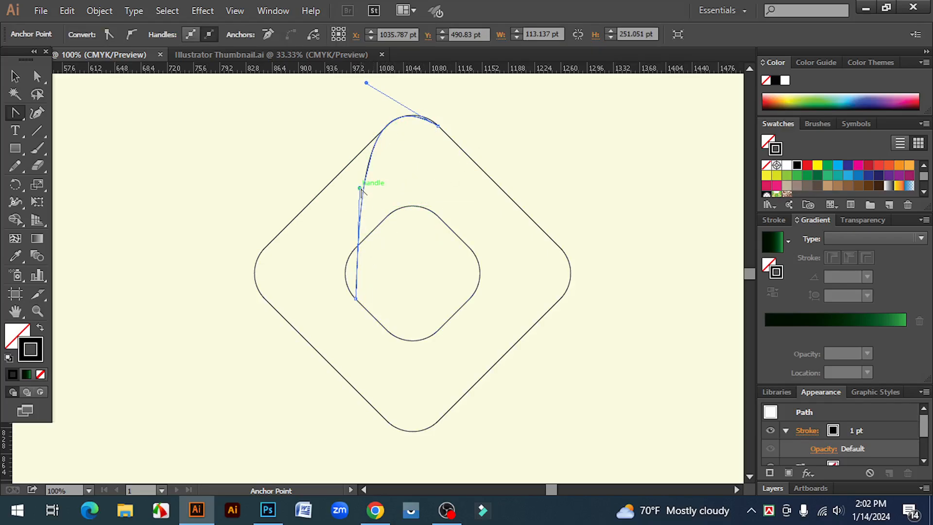
left_click_drag(360, 189, 321, 264)
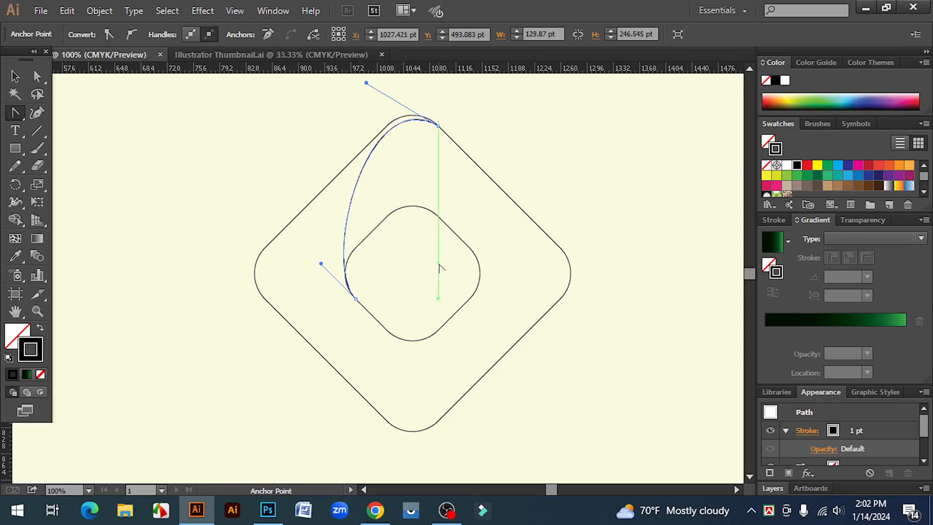
Raise the curve's upper handle so the arc follows the outer diamond's rounded top corner.
left_click(379, 282)
left_click(351, 258)
left_click(352, 258)
left_click_drag(497, 135, 447, 354)
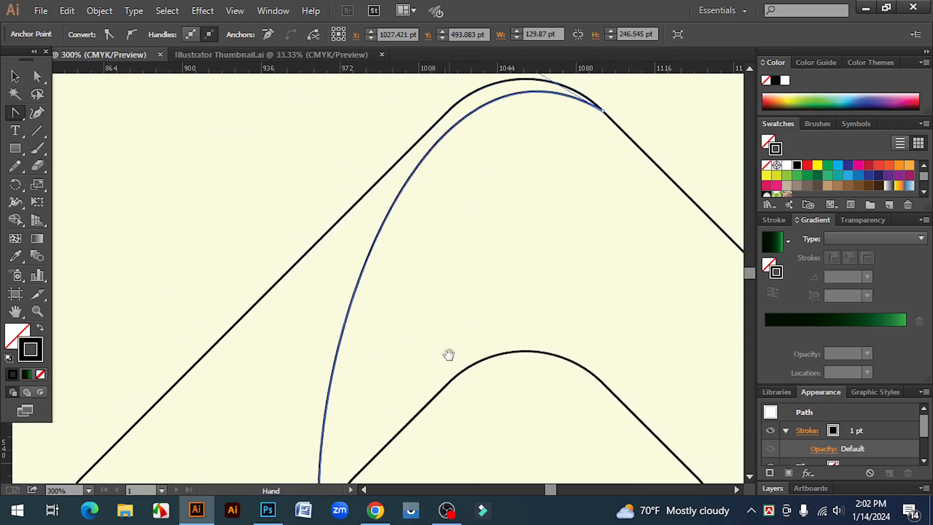
left_click_drag(483, 249, 444, 386)
scroll(458, 218, "up", 3)
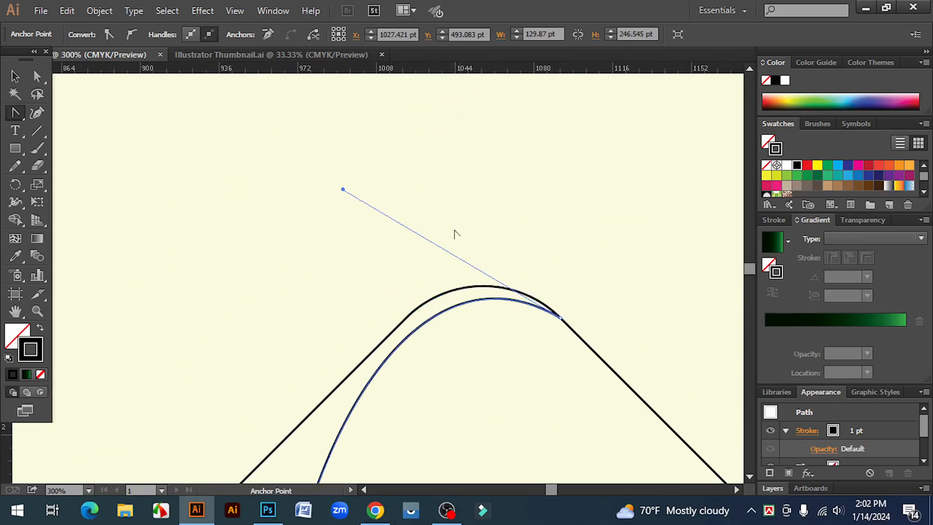
left_click_drag(343, 190, 344, 142)
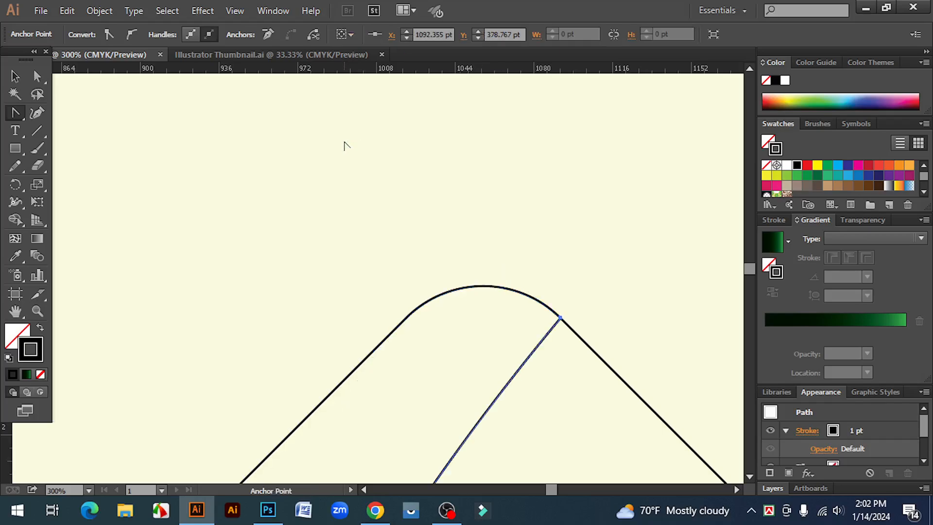
key("ctrl+z")
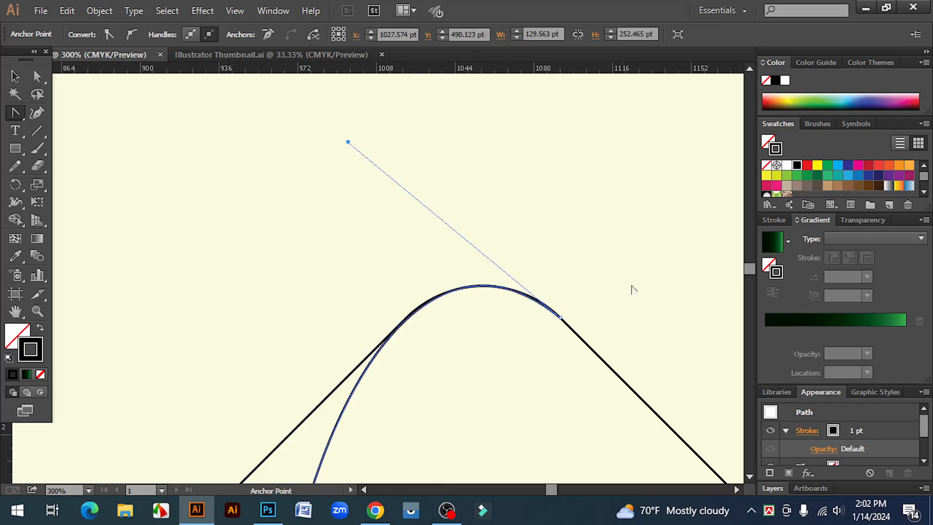
Show the artwork as outlines and readjust the curve's upper handle against the outer diamond's rounded top corner.
key("ctrl+space")
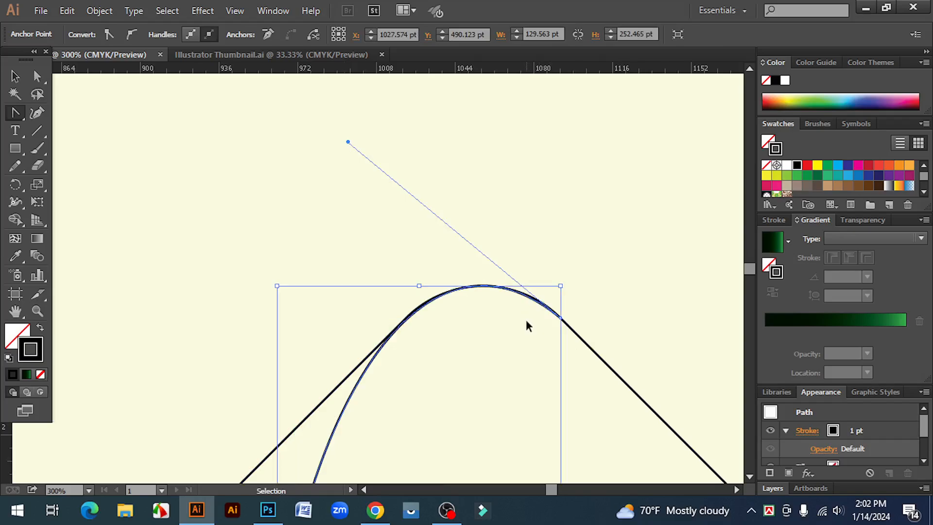
key("ctrl+y")
key("ctrl+space")
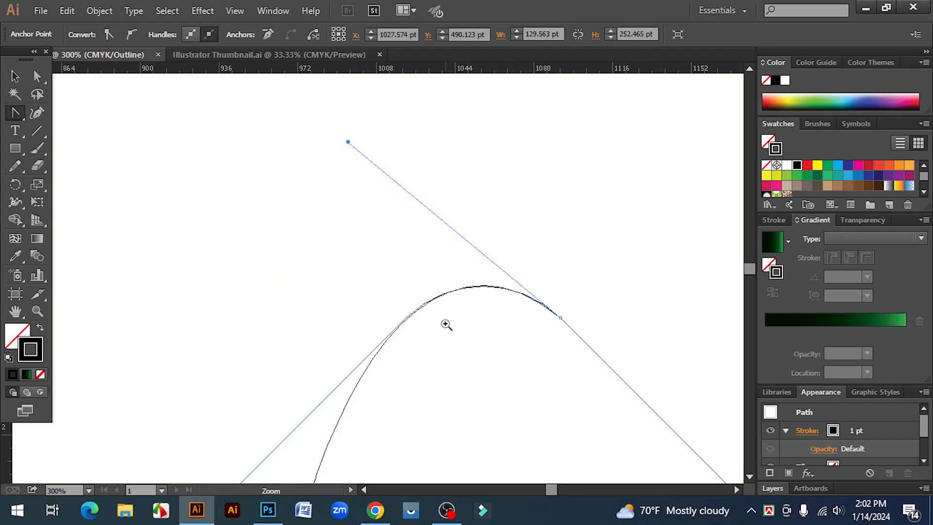
left_click(446, 318, "ctrl")
key("space")
left_click_drag(409, 248, 528, 336)
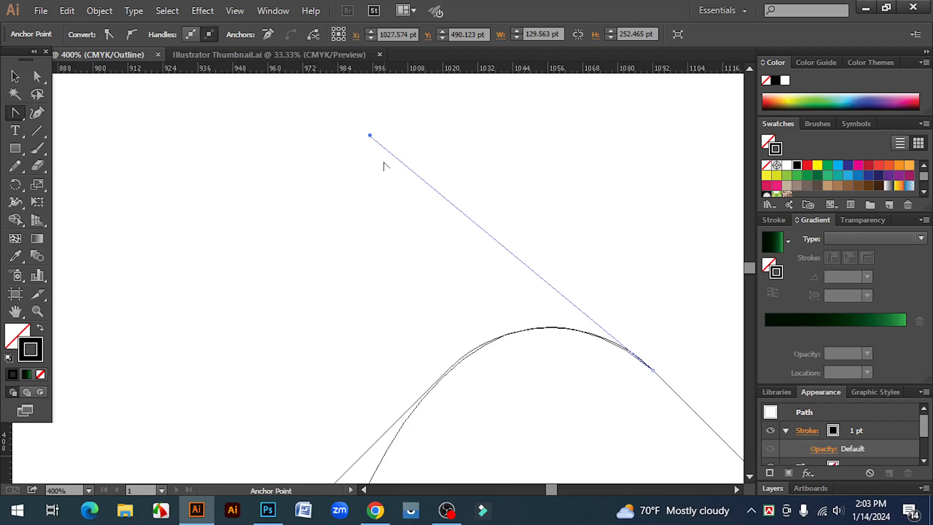
mouse_move(370, 136)
left_mouse_down()
mouse_move(381, 139)
mouse_move(376, 132)
left_mouse_up()
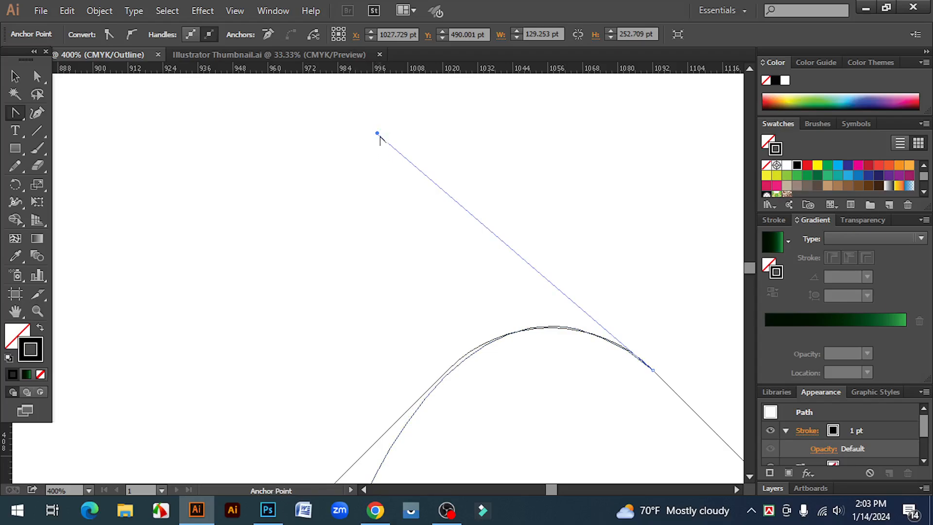
left_click_drag(375, 133, 365, 139)
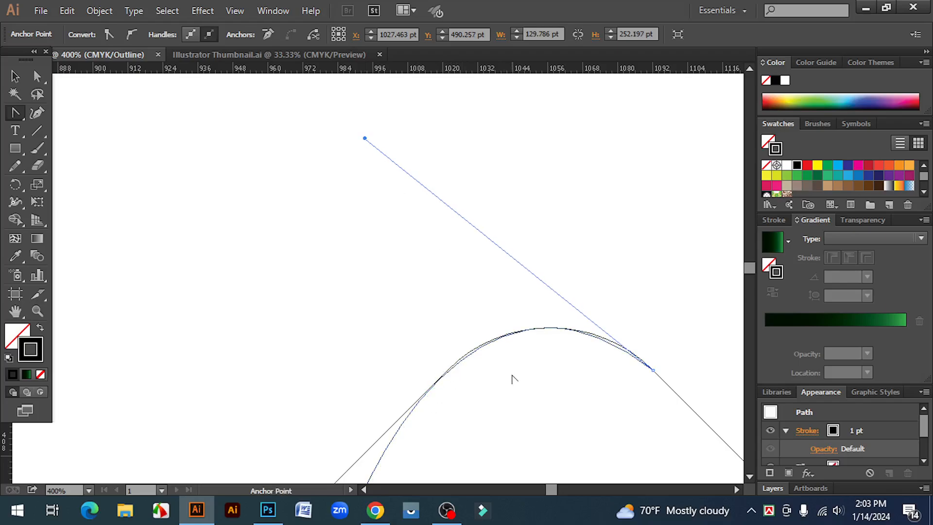
Move the curve's upper handle slightly farther left so the arc fits the left shoulder of the outer diamond's top corner.
key("ctrl+minus")
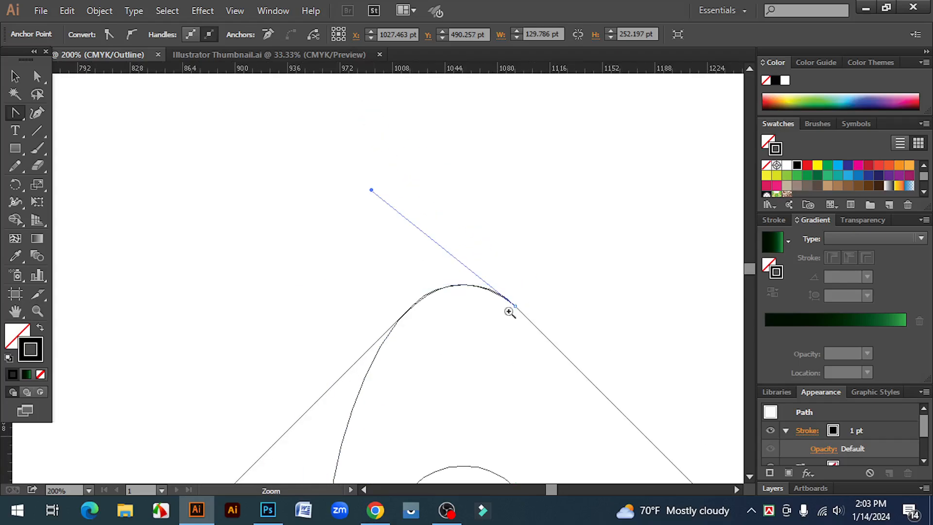
left_click(464, 321)
left_click(361, 252)
left_click(374, 277)
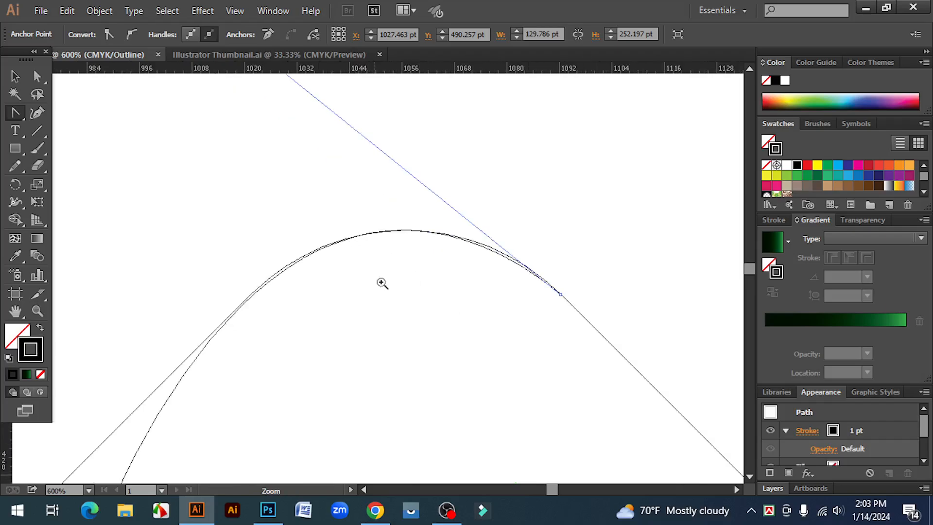
left_click_drag(382, 282, 426, 339)
scroll(441, 251, "up", 1)
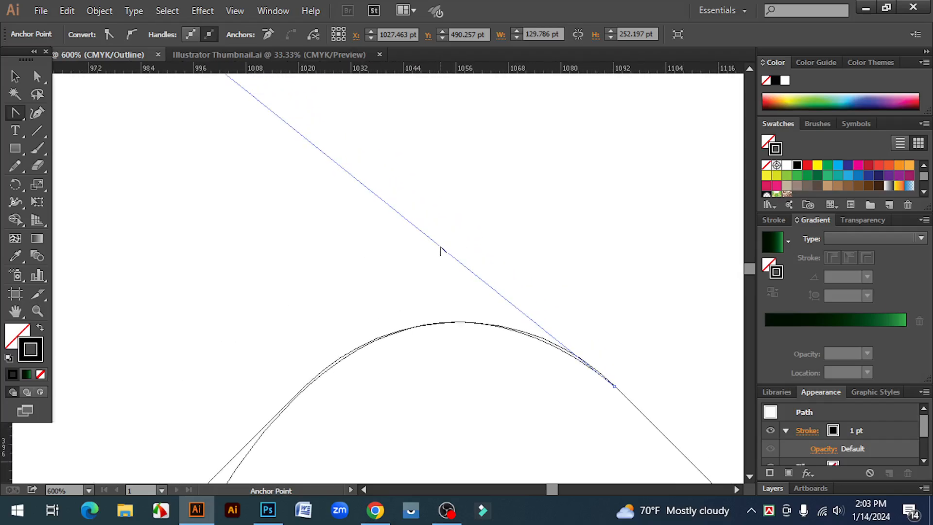
scroll(379, 197, "up", 2)
key("ctrl+minus")
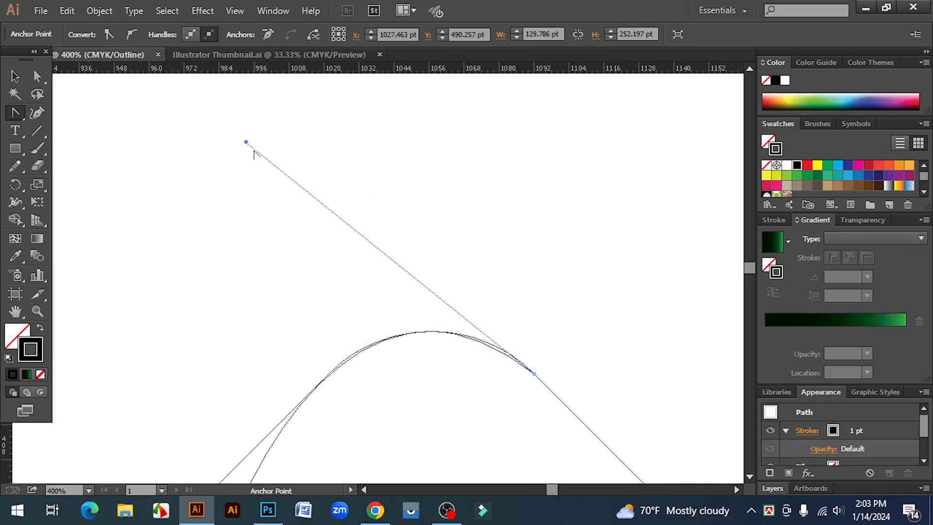
mouse_move(246, 143)
left_mouse_down()
mouse_move(265, 158)
mouse_move(260, 145)
mouse_move(239, 143)
left_mouse_up()
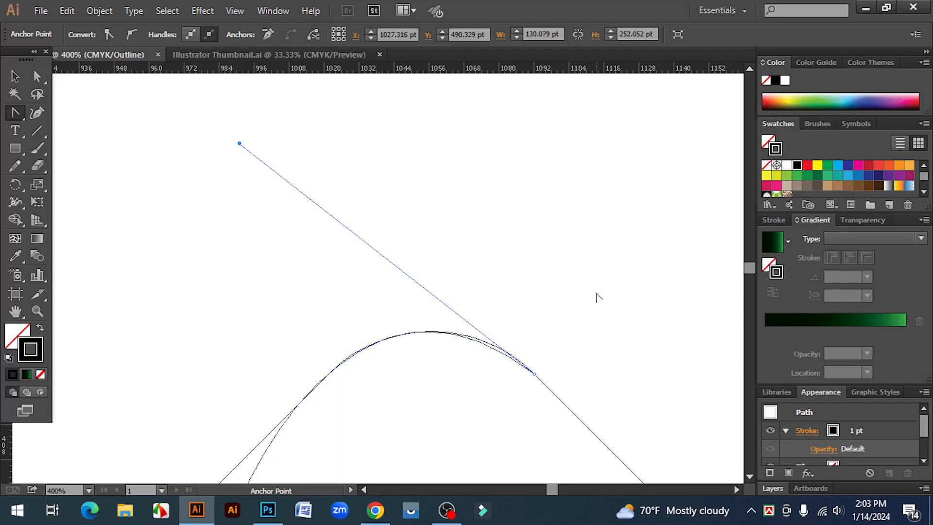
Pull the curve's lower handle slightly down so the arc follows the inner diamond's rounded left corner.
key("ctrl+minus")
key("ctrl+minus")
key("ctrl+minus")
key("ctrl+minus")
key("ctrl+minus")
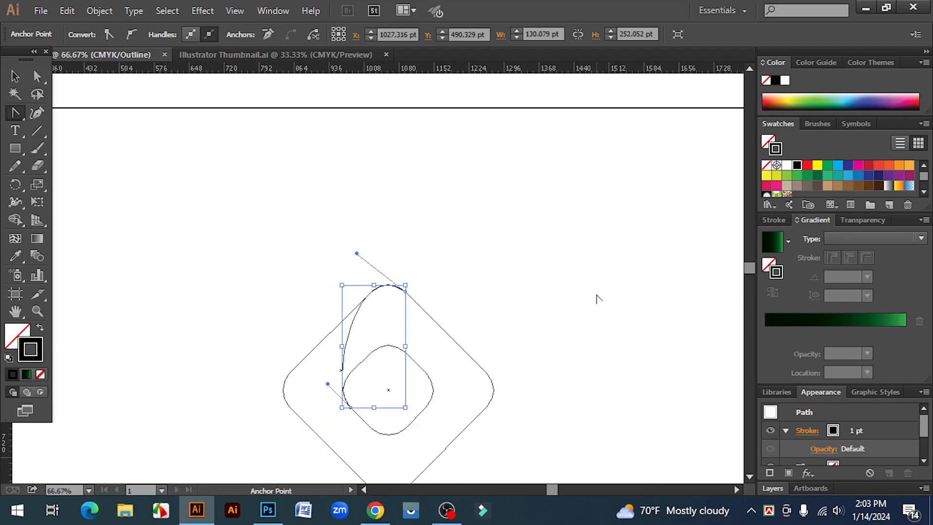
scroll(504, 371, "down", 5)
key("z")
left_click(359, 301)
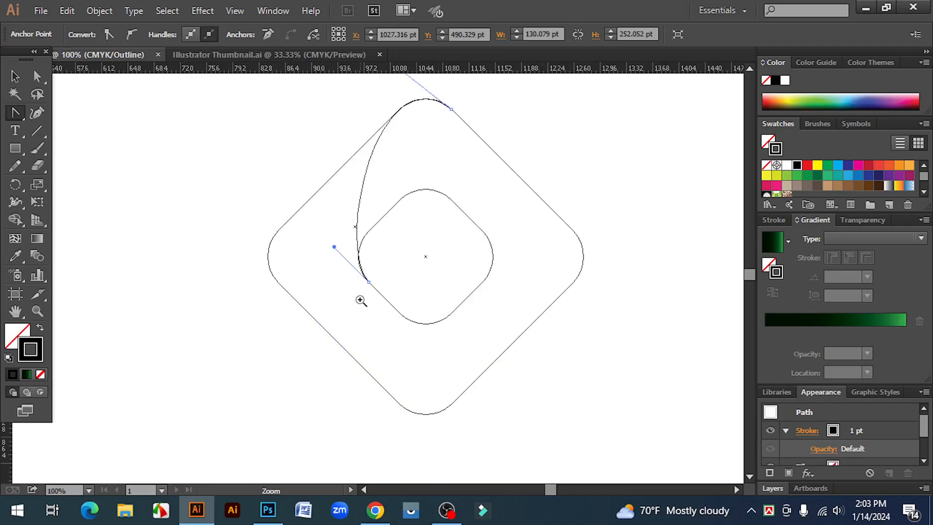
left_click(375, 282)
left_click(385, 267)
left_click(396, 266)
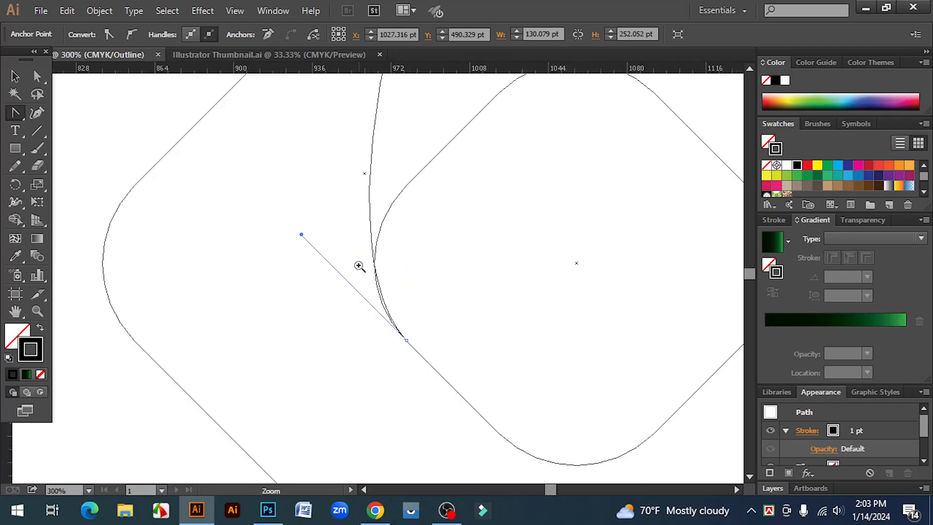
left_click(359, 266)
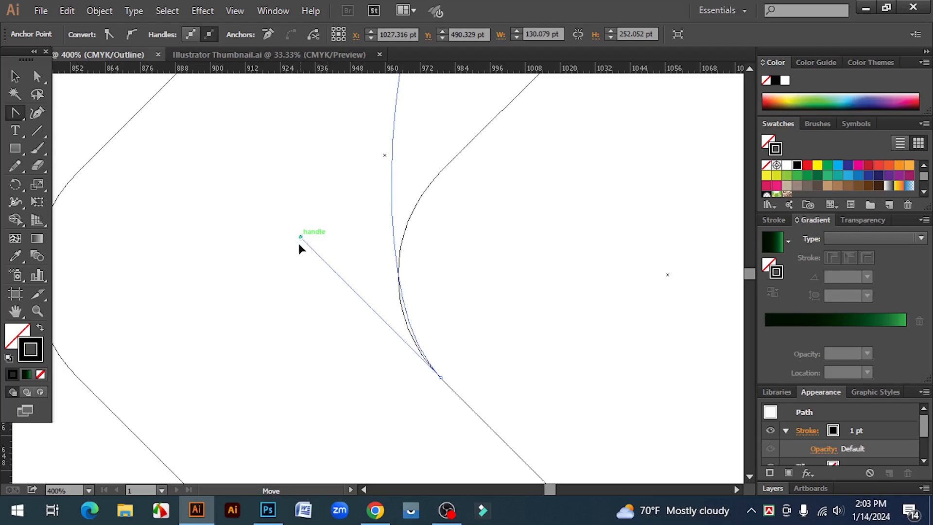
left_click_drag(300, 238, 298, 262)
key("ctrl+minus")
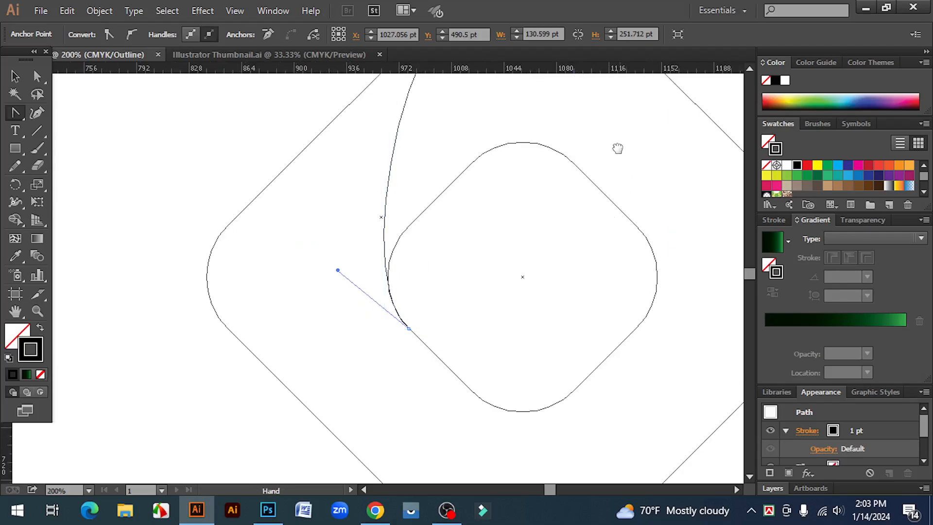
left_click_drag(618, 148, 567, 348)
left_click_drag(544, 291, 526, 360)
left_click(454, 251, "ctrl")
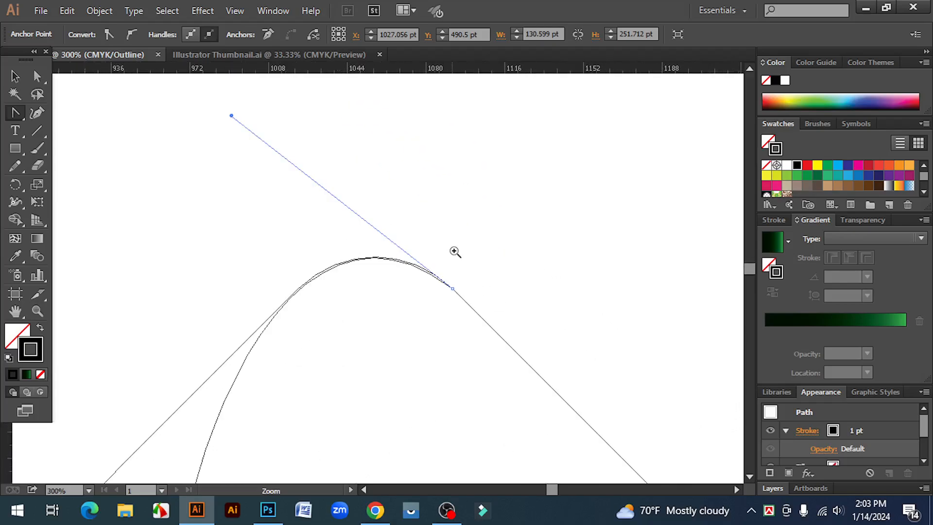
key("ctrl+plus")
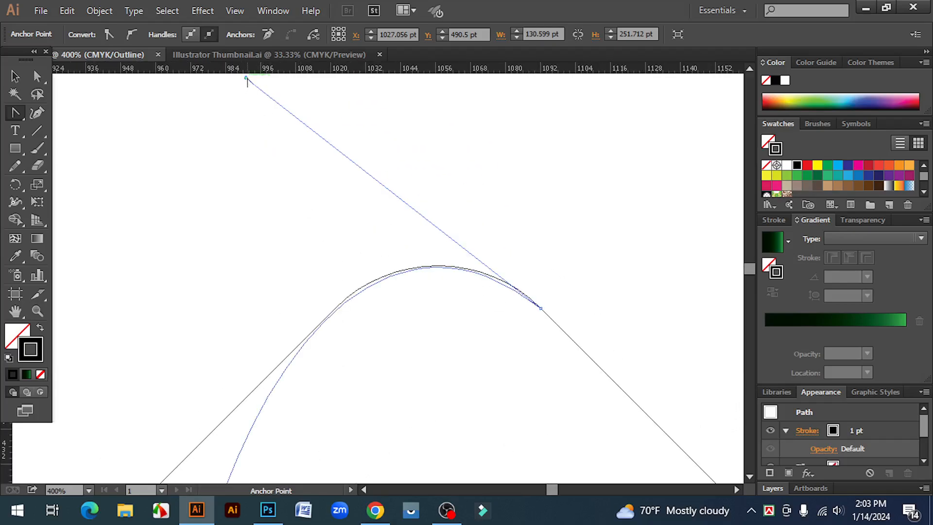
left_click_drag(246, 78, 246, 81)
scroll(459, 291, "down", 5)
key("ctrl+minus")
key("ctrl+minus")
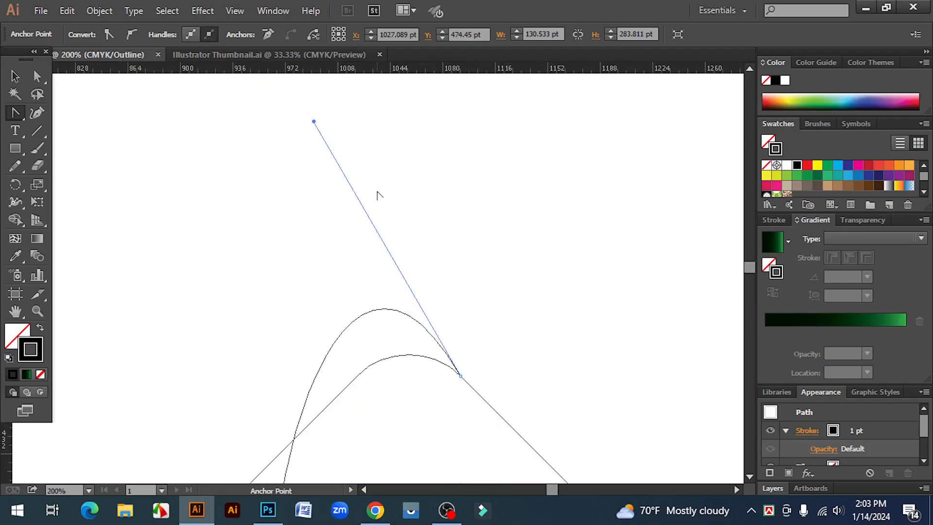
key("ctrl+z")
Extend the curve's upper handle slightly up and outward to match the outer diamond's top corner, and deselect the curve.
scroll(470, 293, "down", 3)
left_click(375, 319, "ctrl")
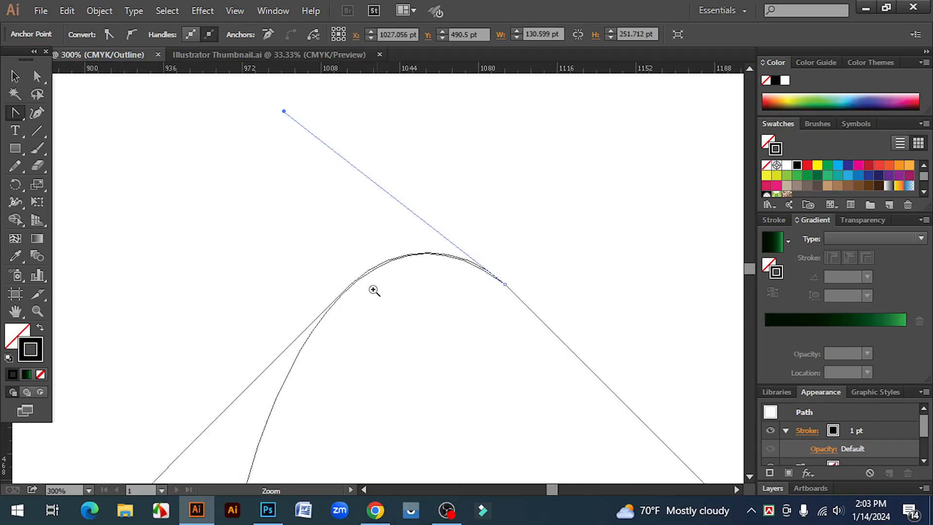
left_click(374, 290, "ctrl")
scroll(433, 258, "up", 1)
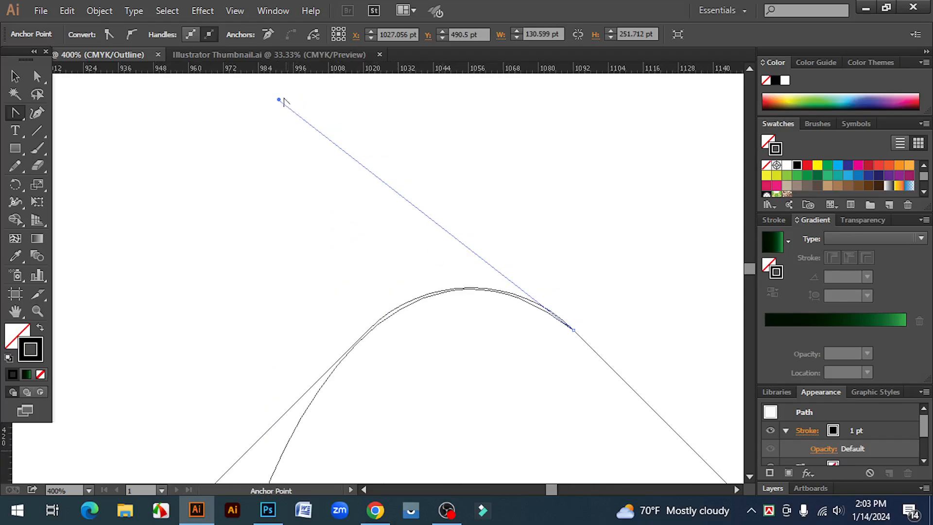
left_click_drag(278, 101, 275, 96)
left_click(14, 76)
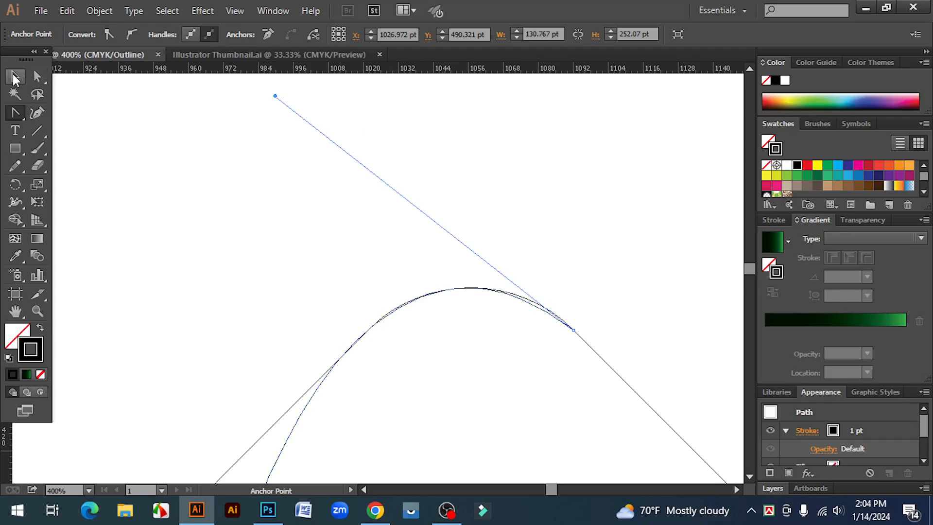
left_click(118, 138)
Return the artwork to preview display with both diamonds fully in view.
key("ctrl+minus")
key("ctrl+minus")
key("ctrl+minus")
key("ctrl+minus")
key("ctrl+minus")
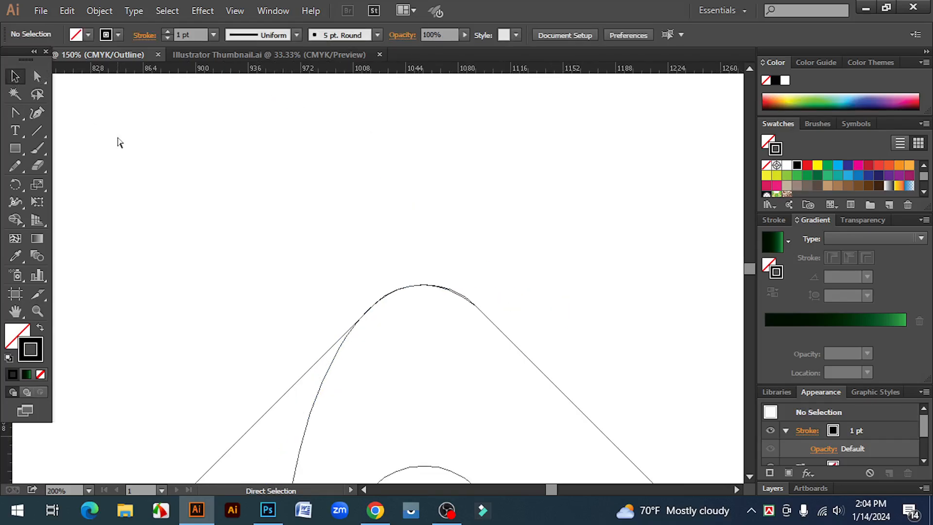
key("ctrl+minus")
key("a")
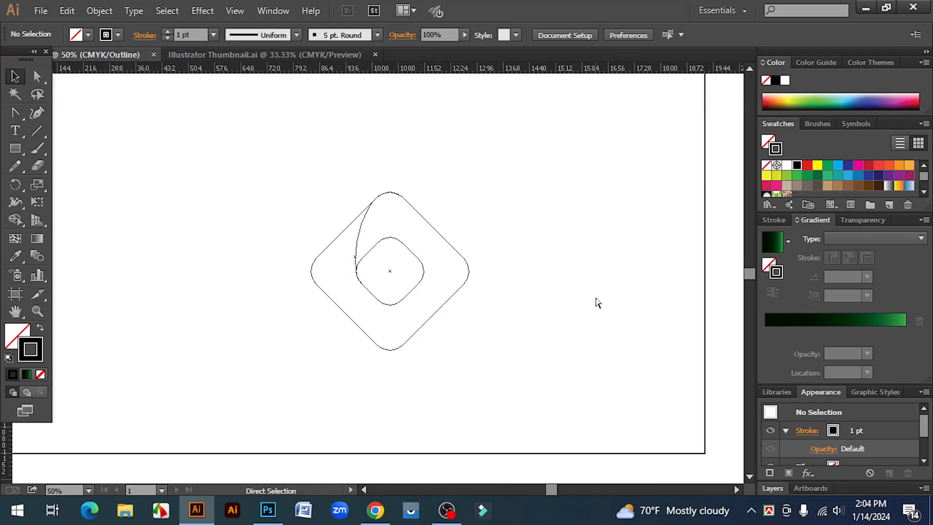
key("ctrl+y")
key("v")
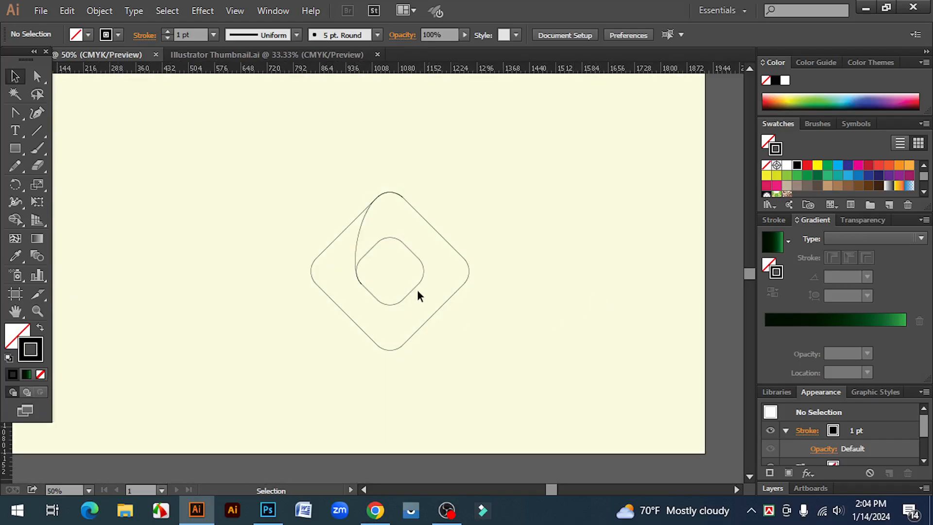
Place a vertical and a horizontal ruler guide crossing at the center of the two diamonds.
left_click(400, 248, "ctrl")
left_click(399, 239)
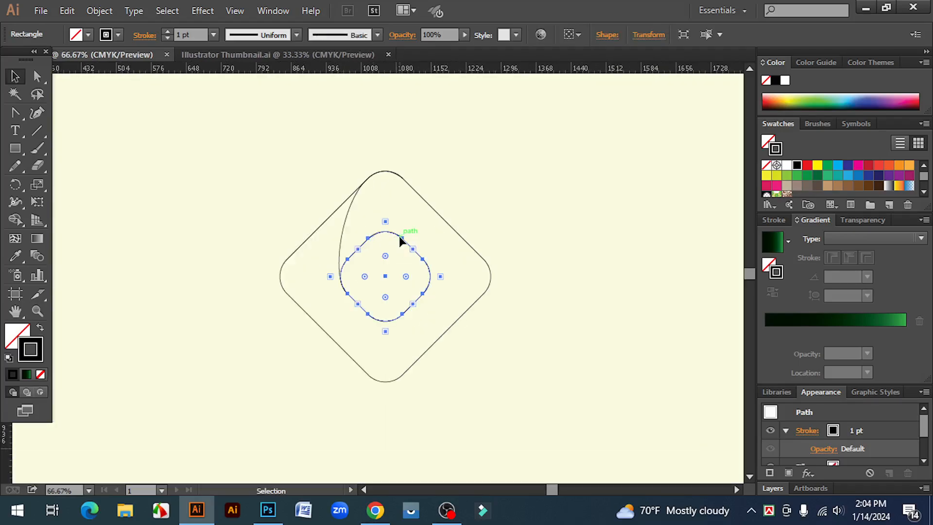
key("a")
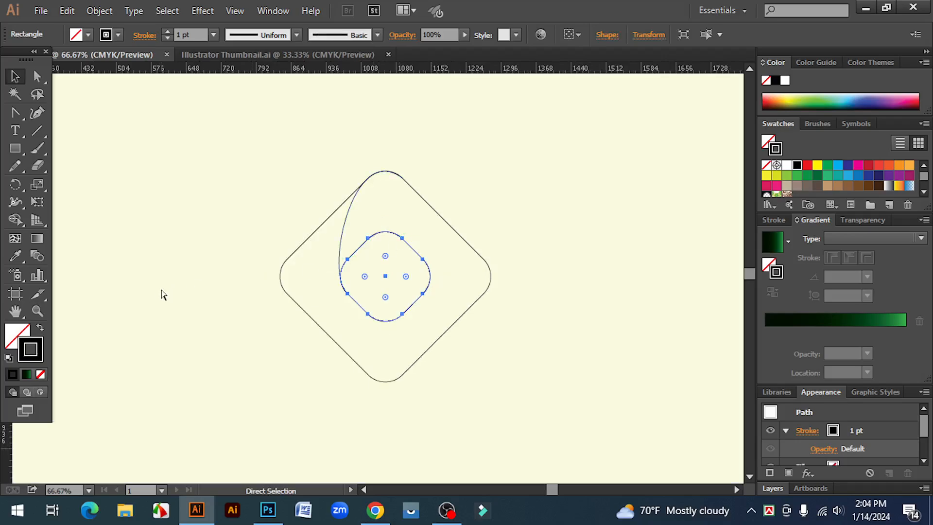
key("ctrl+r")
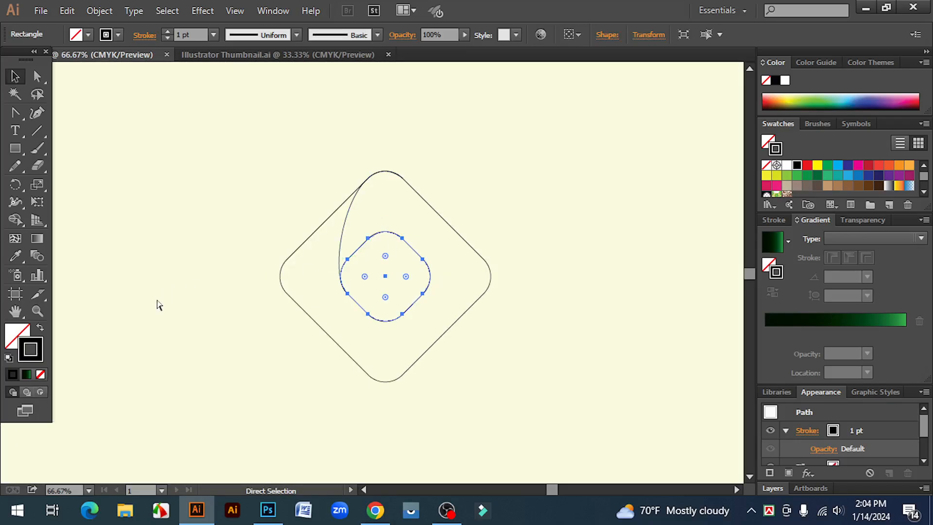
key("ctrl+r")
key("v")
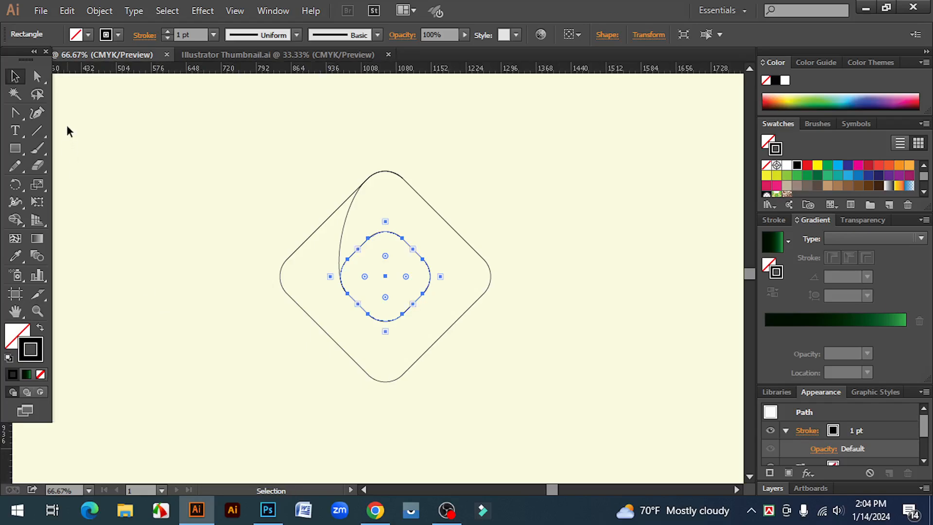
mouse_move(6, 58)
left_mouse_down()
mouse_move(64, 95)
mouse_move(9, 63)
left_mouse_up()
left_click_drag(60, 180, 438, 276)
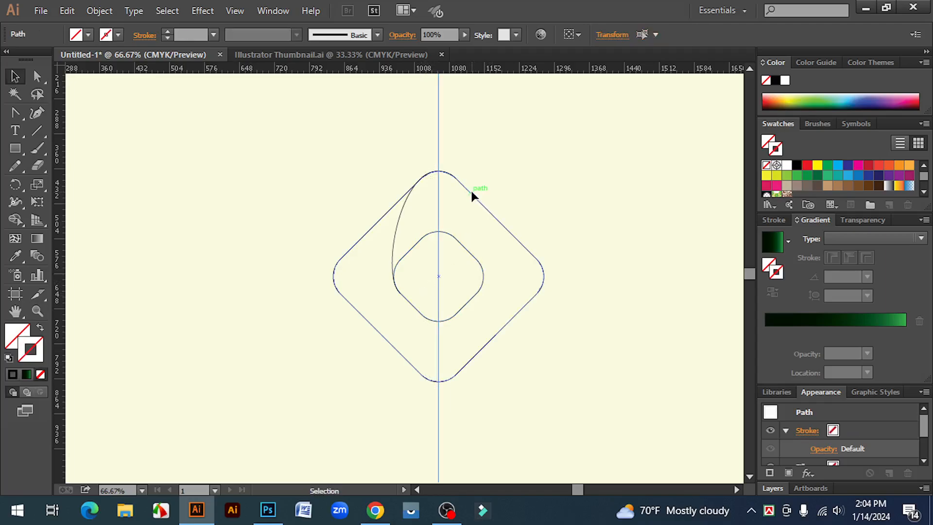
left_click(470, 189)
left_click_drag(486, 65, 438, 276)
Rotate copies of the curve by 90 degrees around the diamonds' center until four curves surround the inner diamond.
left_click(398, 223)
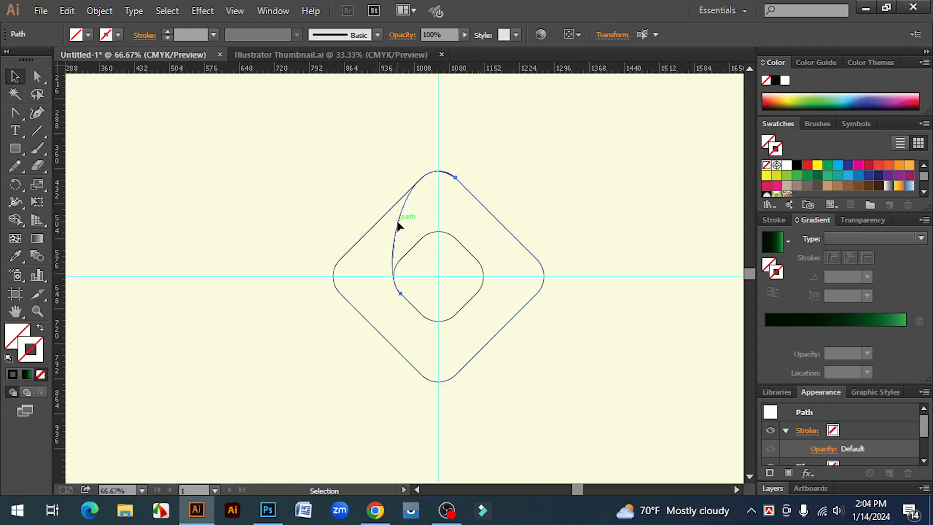
left_click(16, 185)
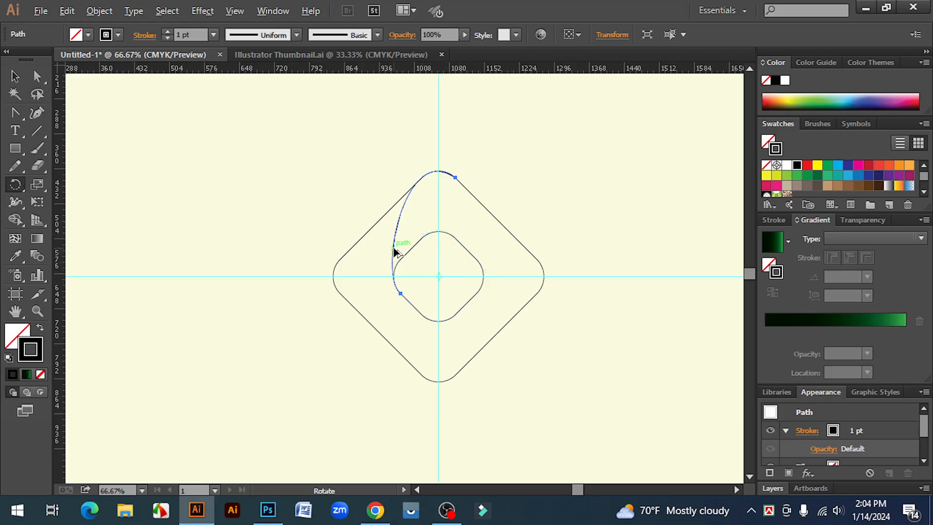
left_click_drag(392, 247, 366, 389)
key("v")
key("ctrl+d")
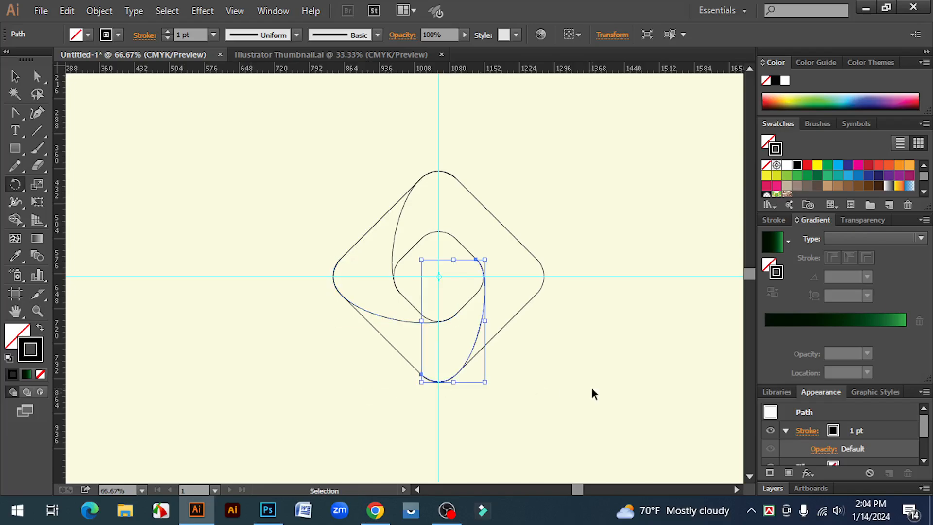
key("ctrl+d")
key("v")
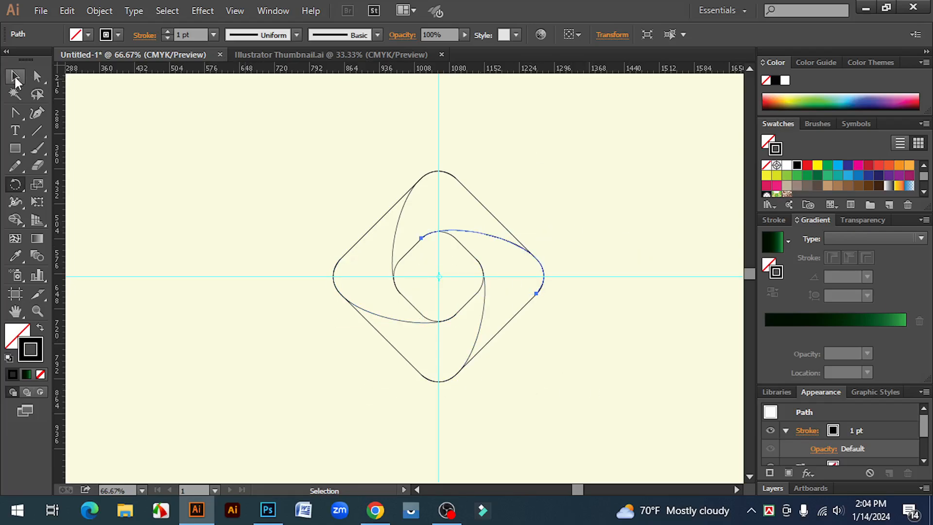
Delete the vertical and horizontal guides crossing the diamonds.
left_click(370, 97)
left_click(438, 113)
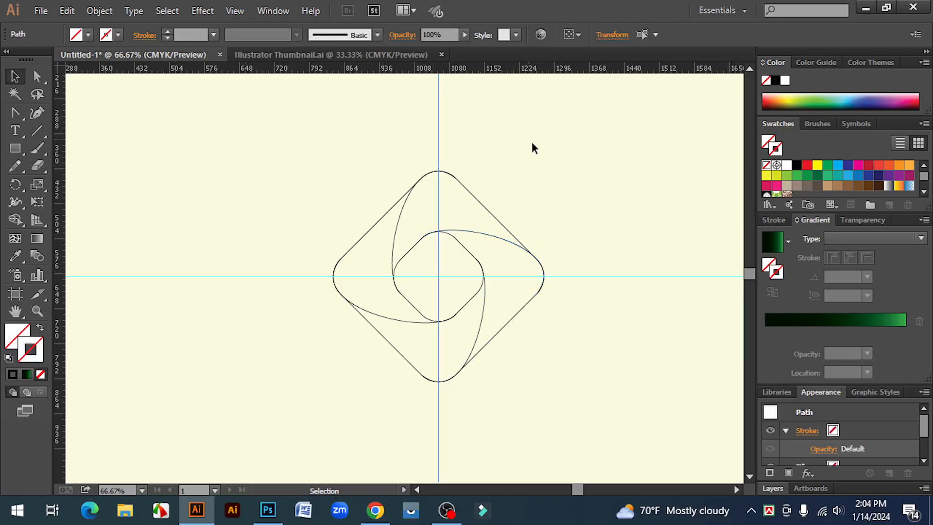
key("Delete")
left_click_drag(641, 227, 631, 337)
key("Delete")
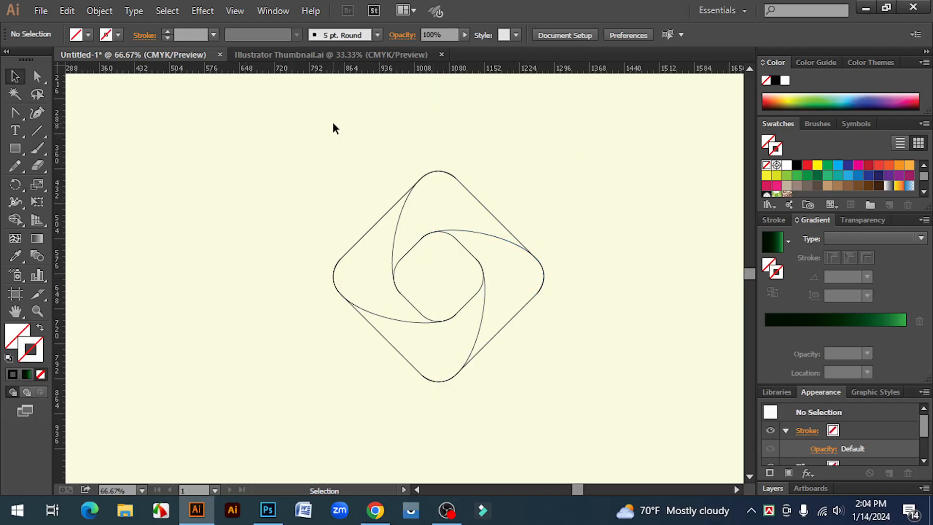
Select both diamonds and all four curves and set a White, Black gradient fill for the Shape Builder tool.
left_click_drag(297, 139, 616, 460)
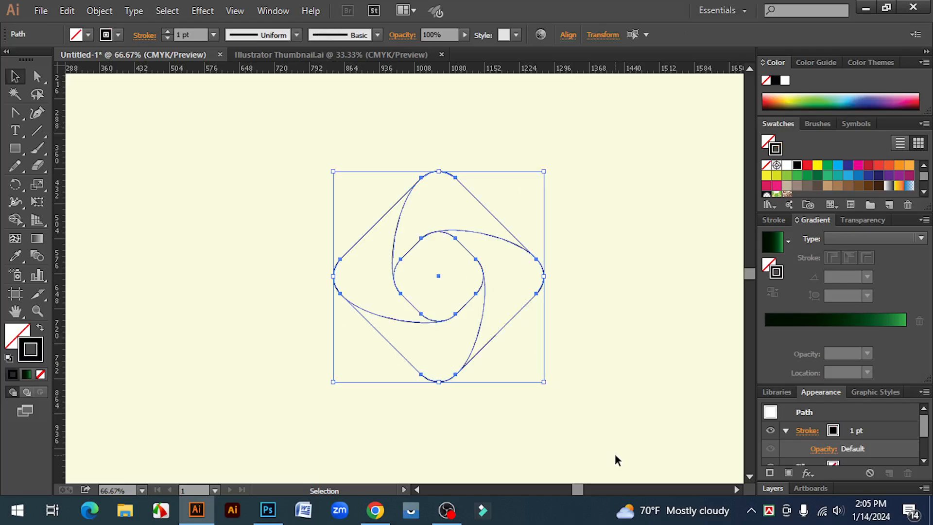
left_click(16, 222)
left_click(786, 244)
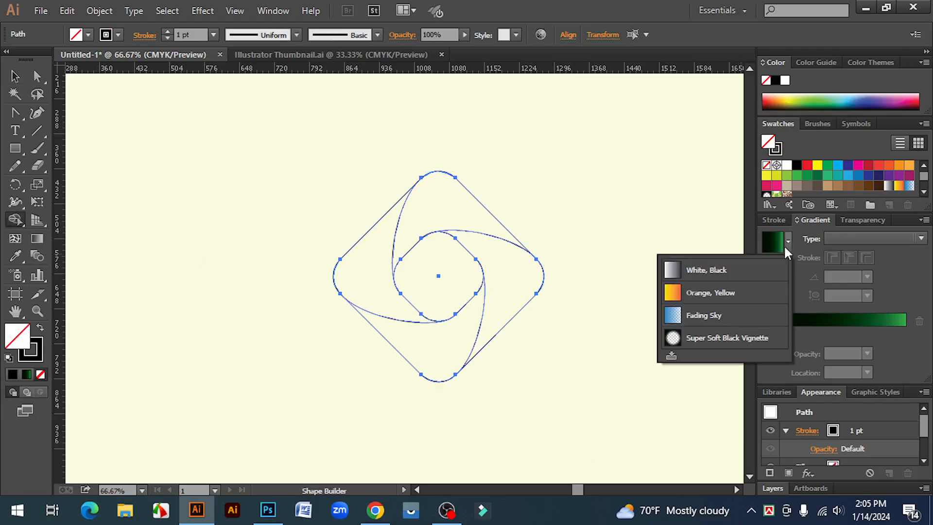
left_click(675, 272)
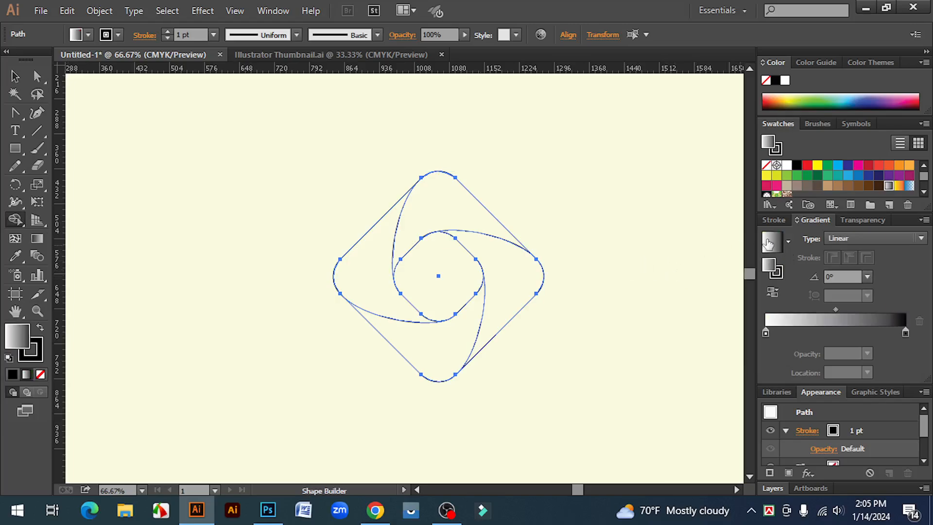
Fill the four twisted segments around the inner diamond with the gradient using Shape Builder, leaving the center empty.
left_click(443, 209)
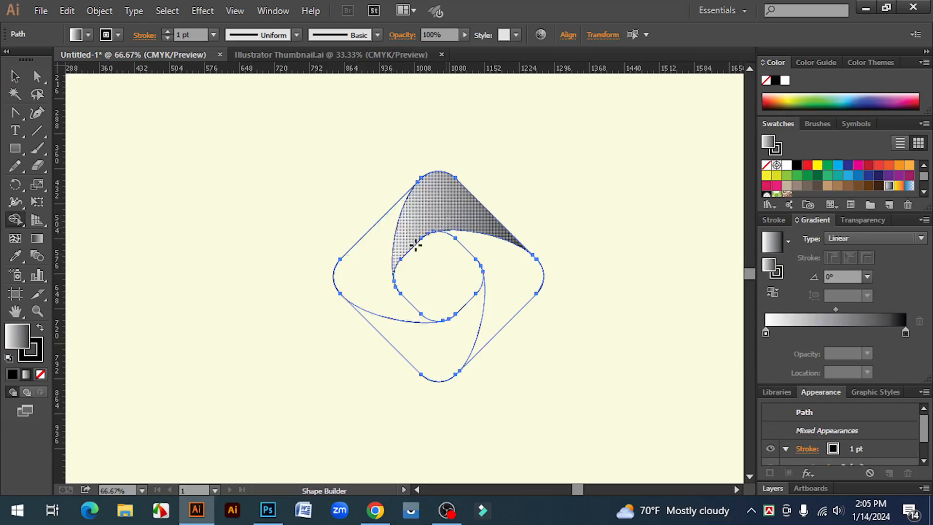
left_click(415, 245)
left_click(358, 272)
left_click(423, 323)
left_click(443, 333)
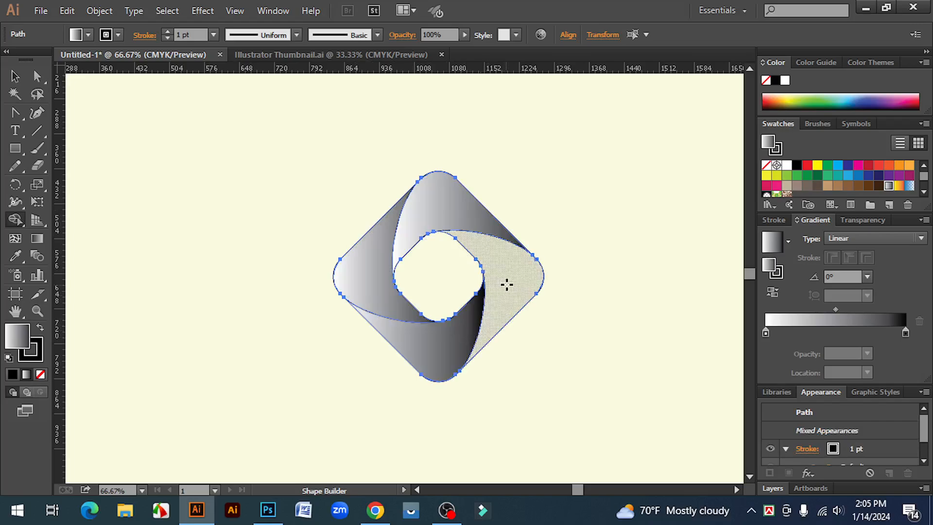
left_click(507, 285)
left_click(15, 76)
left_click(248, 217)
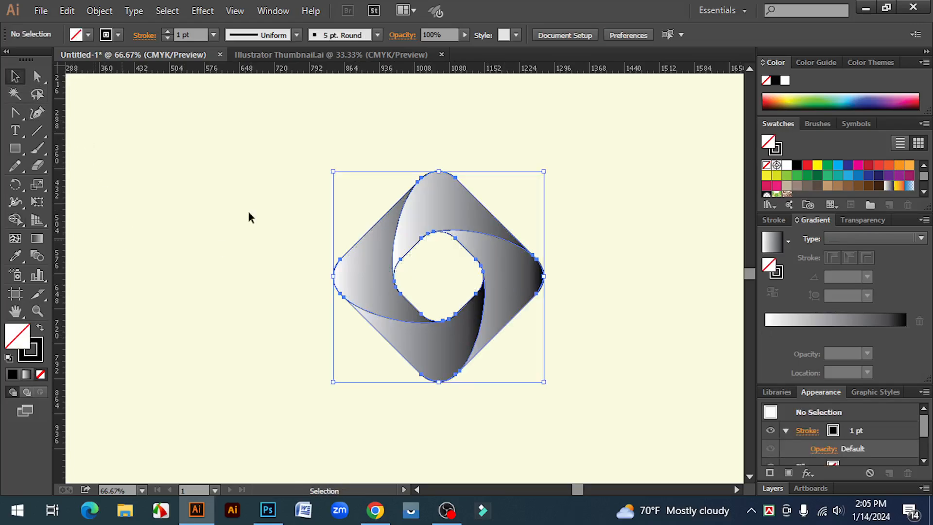
Remove the stroke from all of the diamond artwork.
left_click_drag(292, 156, 611, 398)
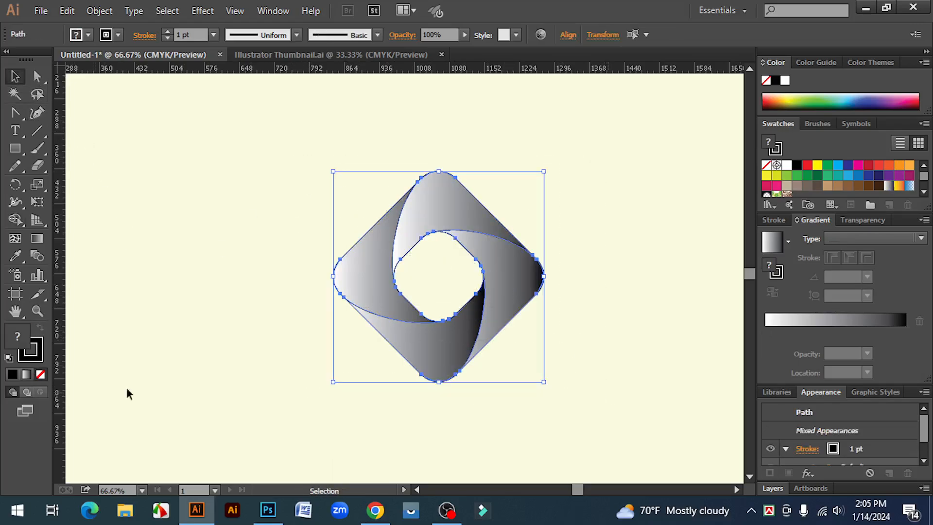
left_click(41, 375)
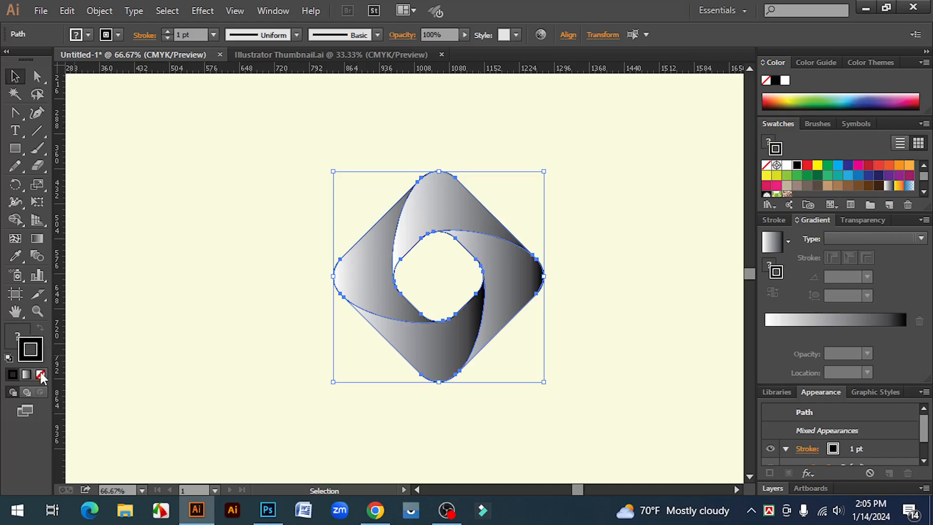
left_click(206, 346)
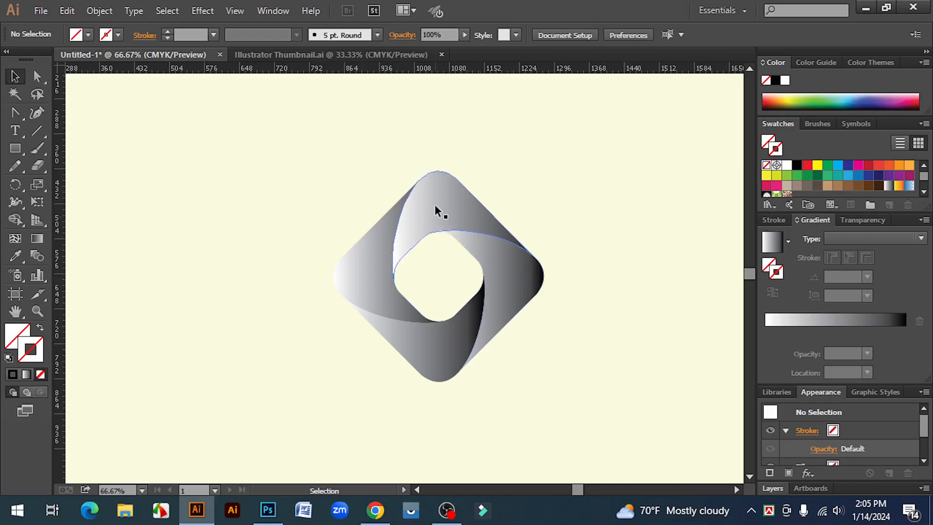
Darken the top segment's gradient by setting its white stop to 28% K and its midpoint location to 18.88%.
left_click(454, 210)
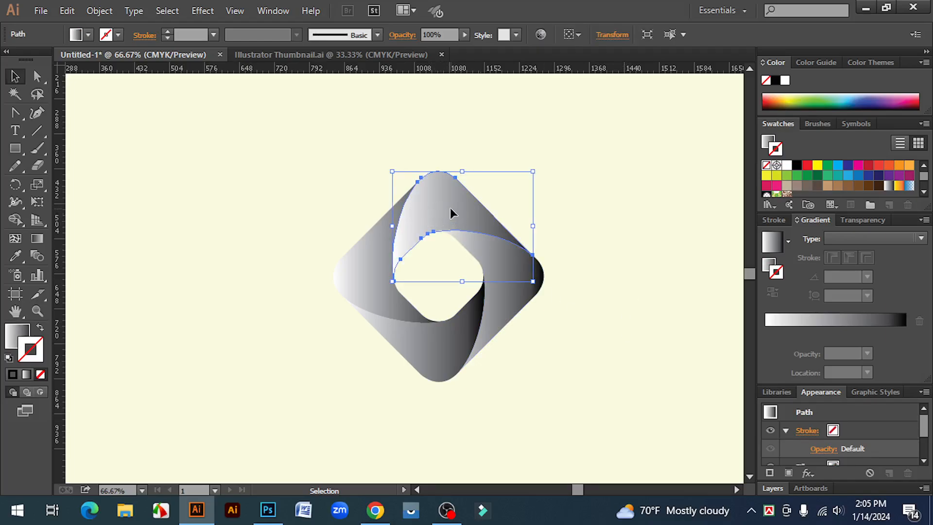
left_click(15, 340)
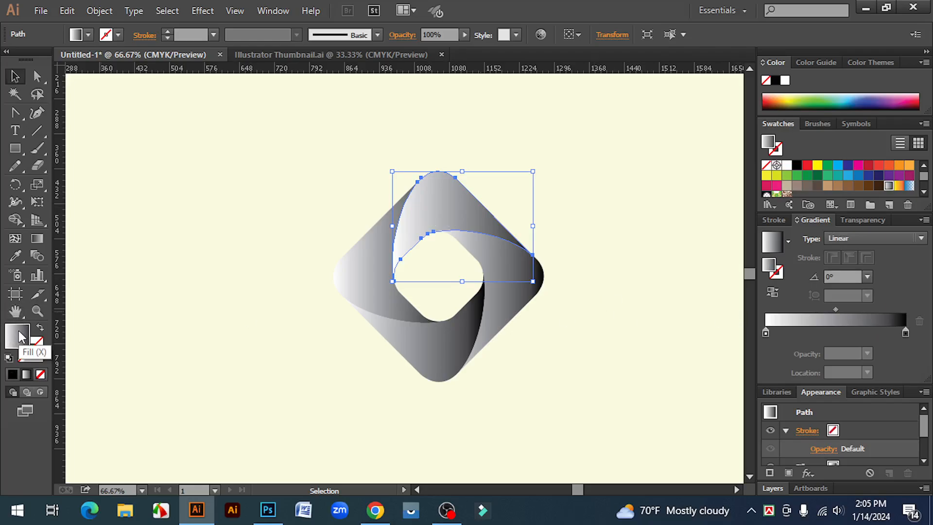
left_click(766, 336)
double_click(765, 333)
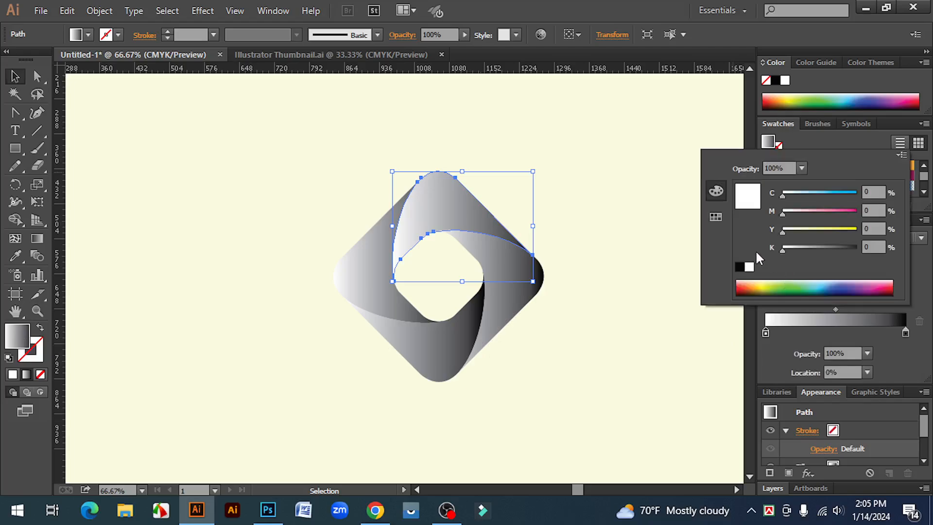
left_click_drag(783, 250, 804, 251)
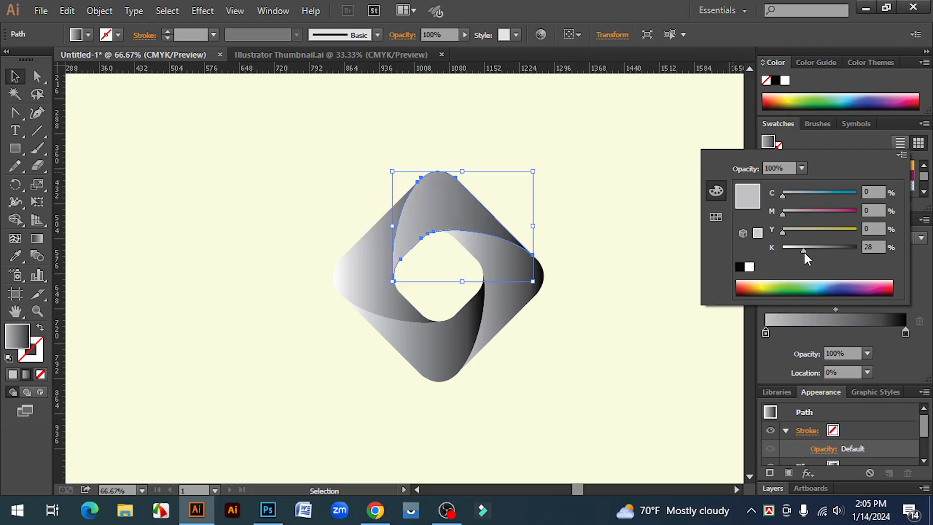
left_click(891, 344)
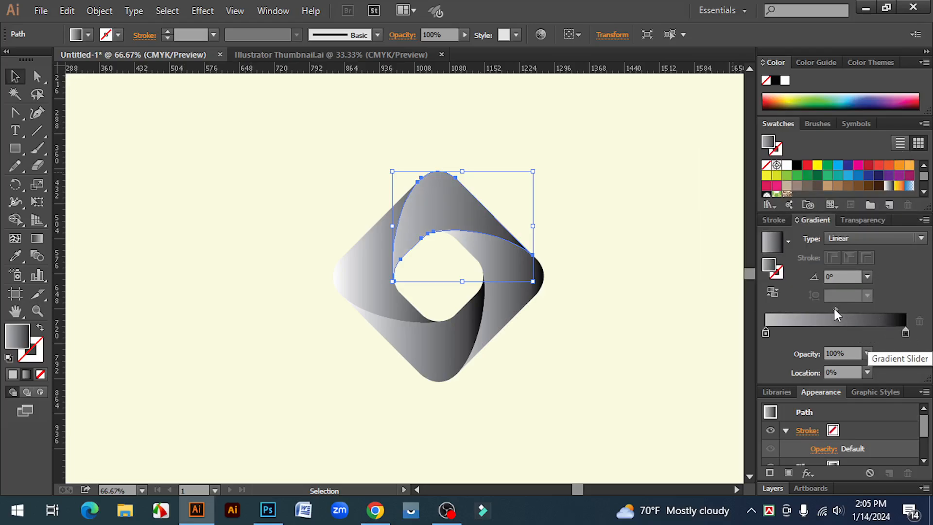
left_click_drag(834, 307, 791, 309)
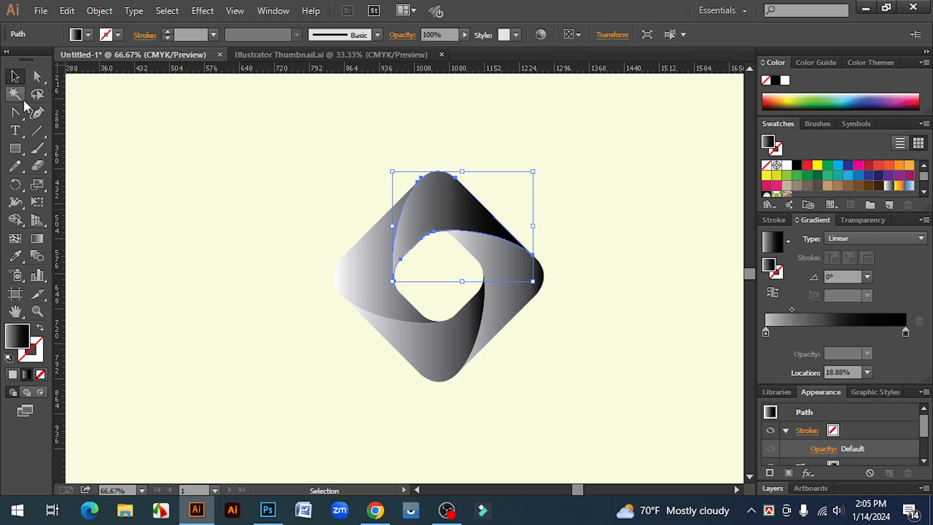
left_click(655, 294)
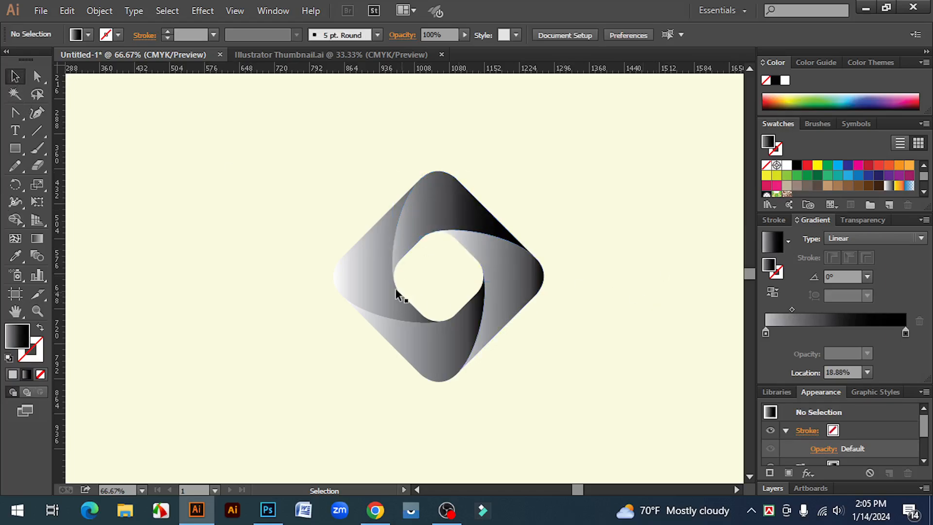
Copy the top segment's gradient to the left segment with the Eyedropper.
left_click(369, 281)
left_click(15, 256)
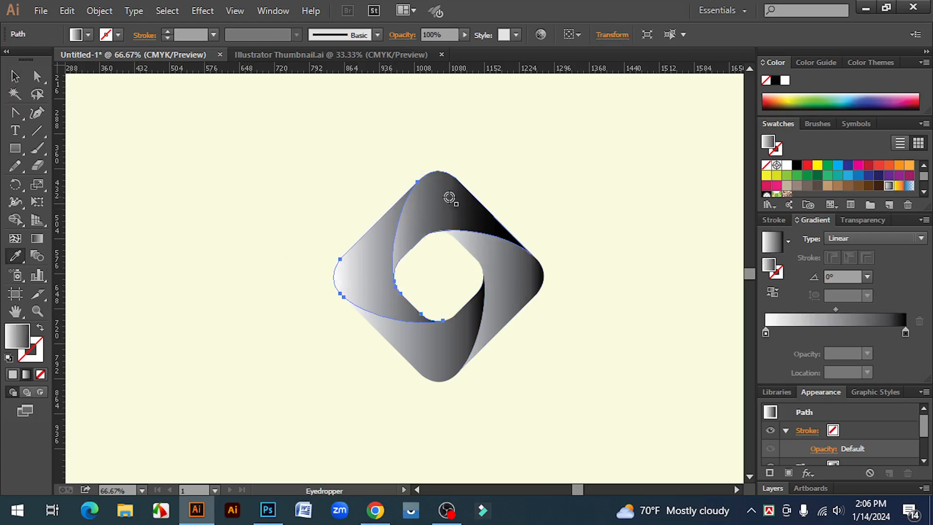
left_click(450, 197)
left_click(15, 77)
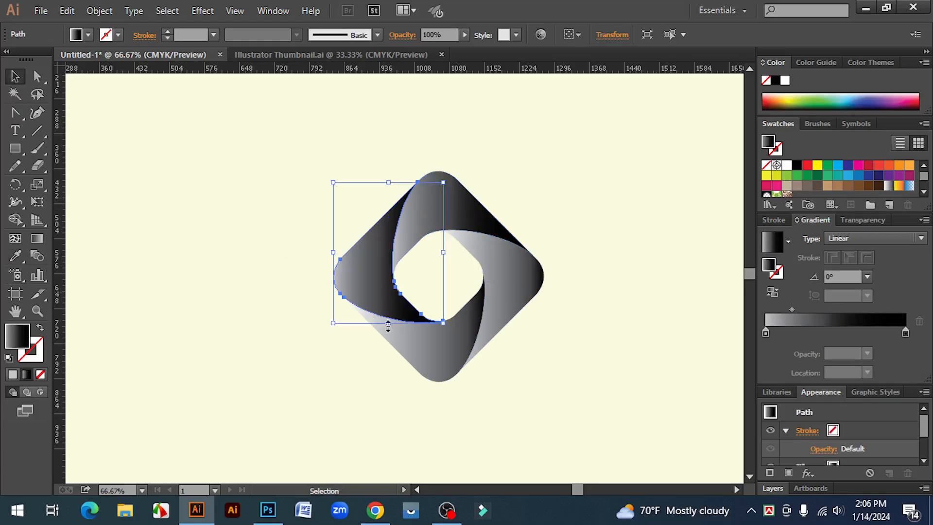
Angle the left segment's gradient to about 103.3° and shift it so the light end sits at the segment's lower tip.
key("g")
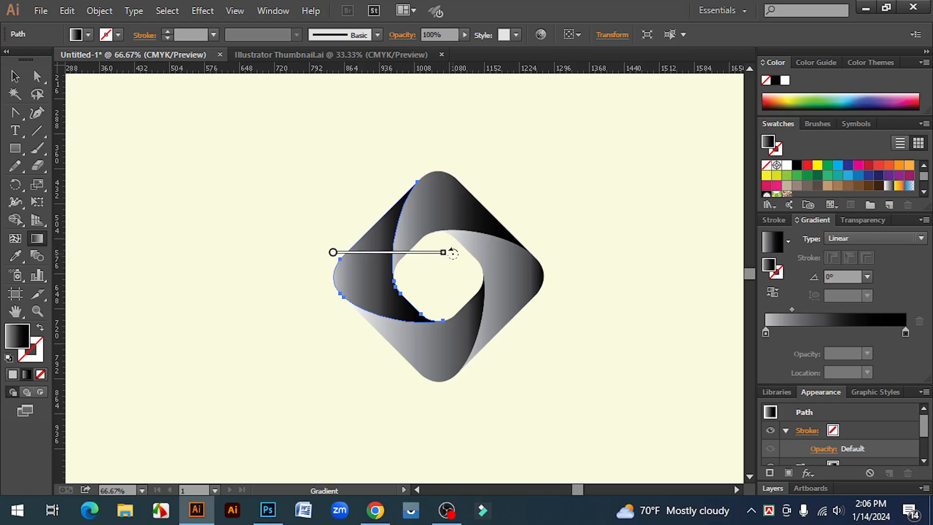
left_click_drag(452, 253, 394, 166)
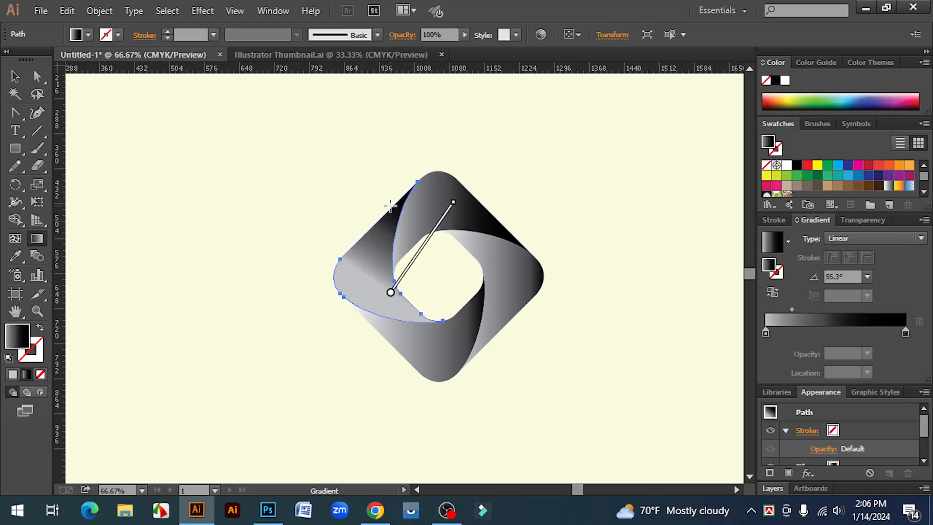
left_click_drag(453, 202, 367, 190)
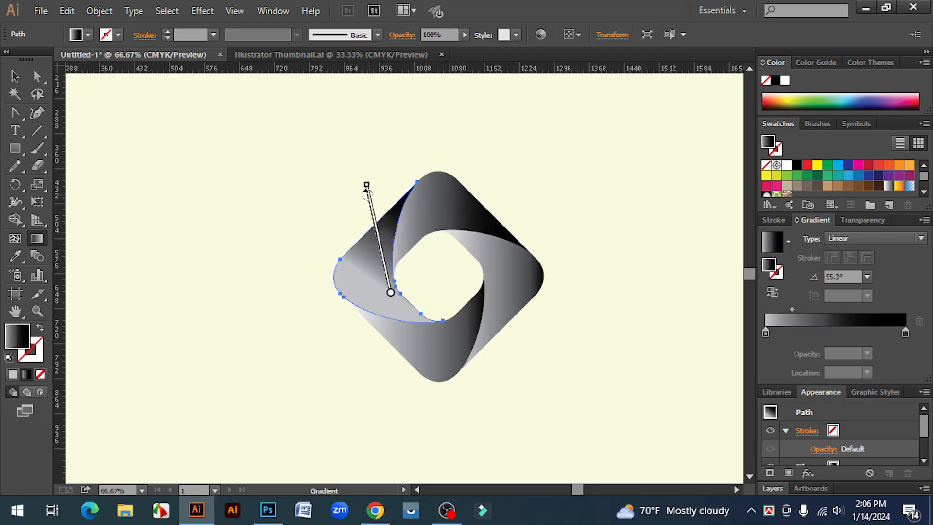
left_click_drag(376, 224, 378, 242)
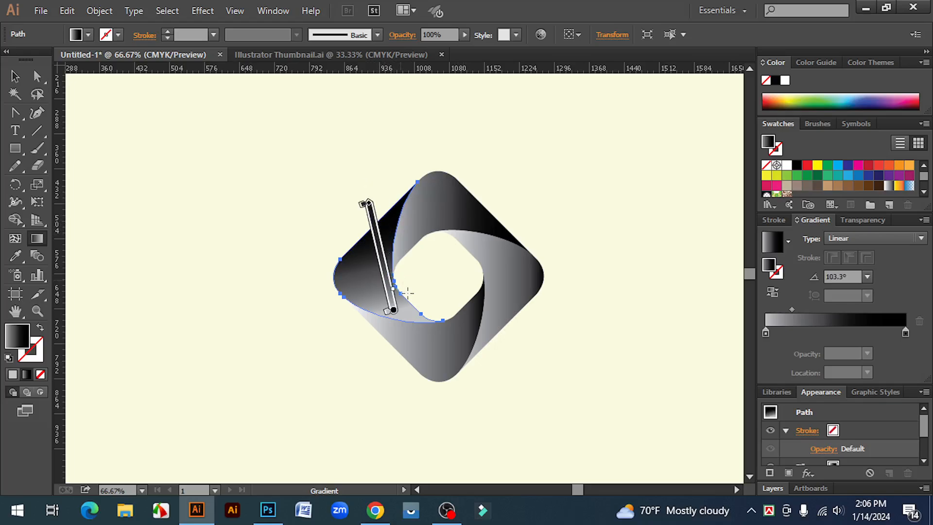
left_click_drag(383, 276, 385, 283)
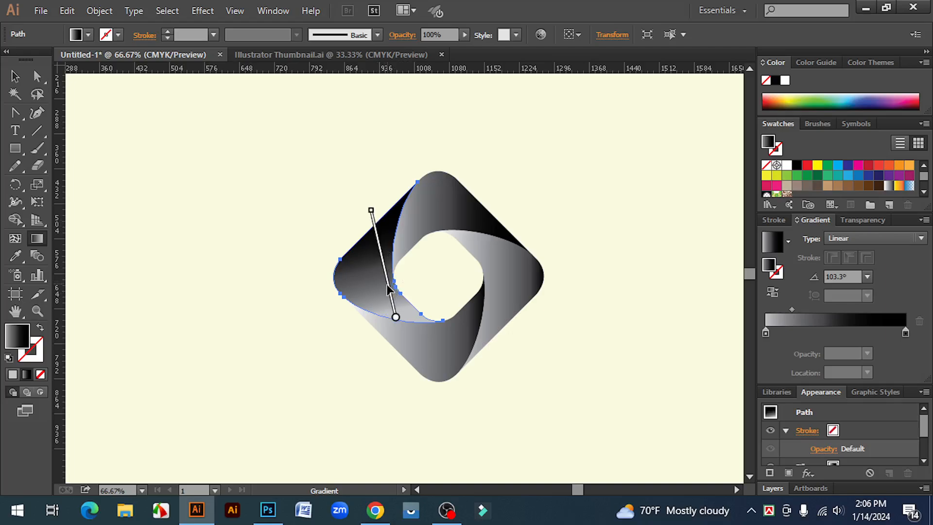
left_click(15, 76)
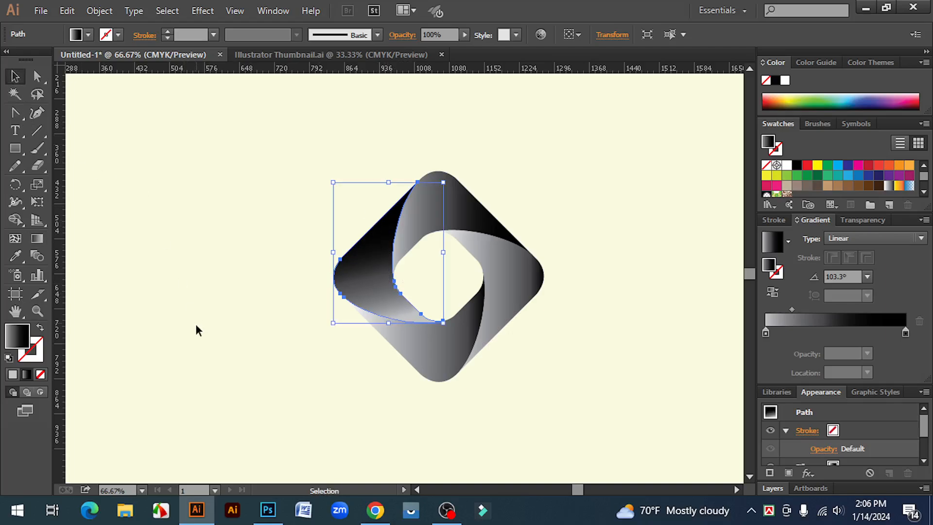
left_click(447, 433)
Copy the top segment's gradient to the bottom segment with the Eyedropper.
left_click(425, 355)
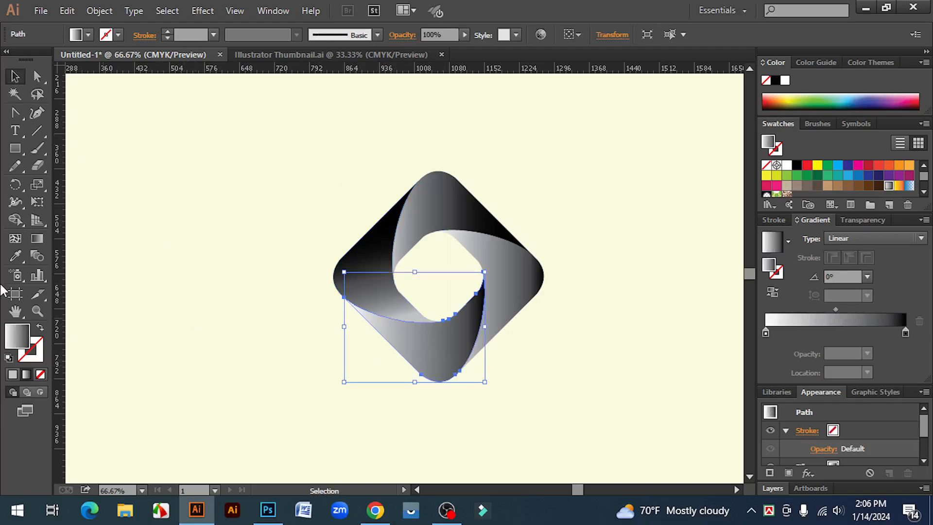
left_click(15, 256)
left_click(446, 199)
left_click(439, 198)
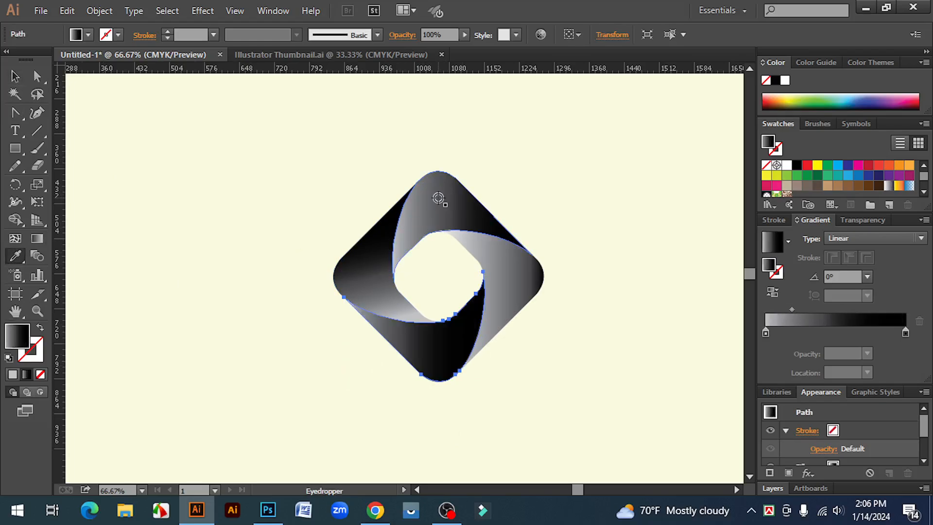
left_click(14, 78)
Reverse the bottom segment's gradient and shift it slightly to the right.
left_click(37, 239)
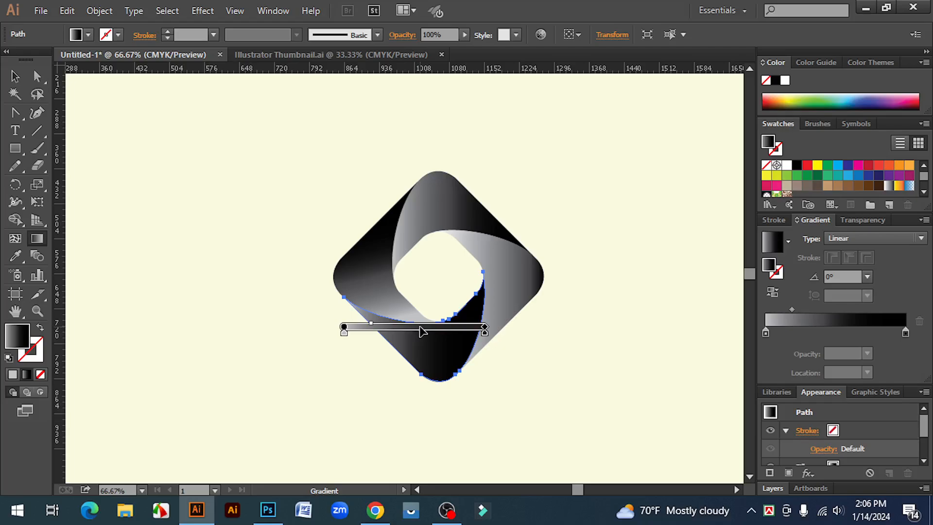
left_click(775, 293)
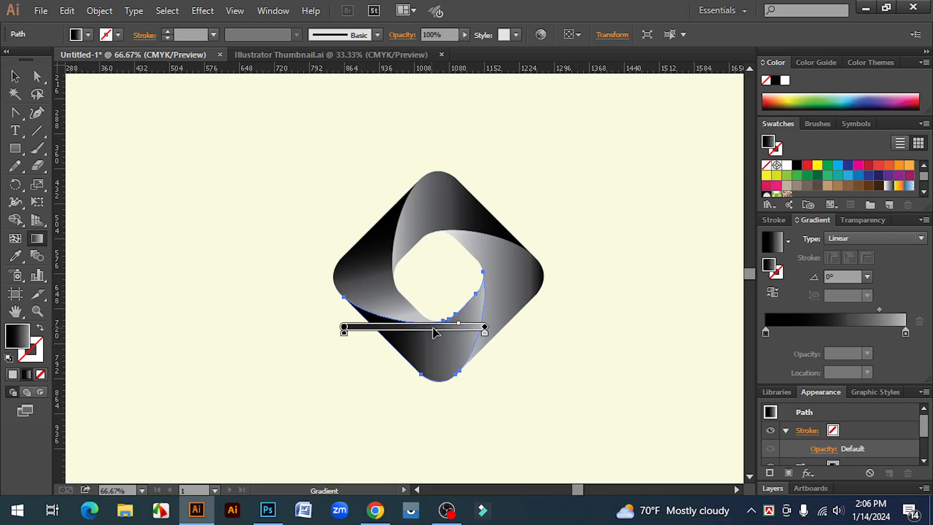
left_click_drag(434, 331, 473, 327)
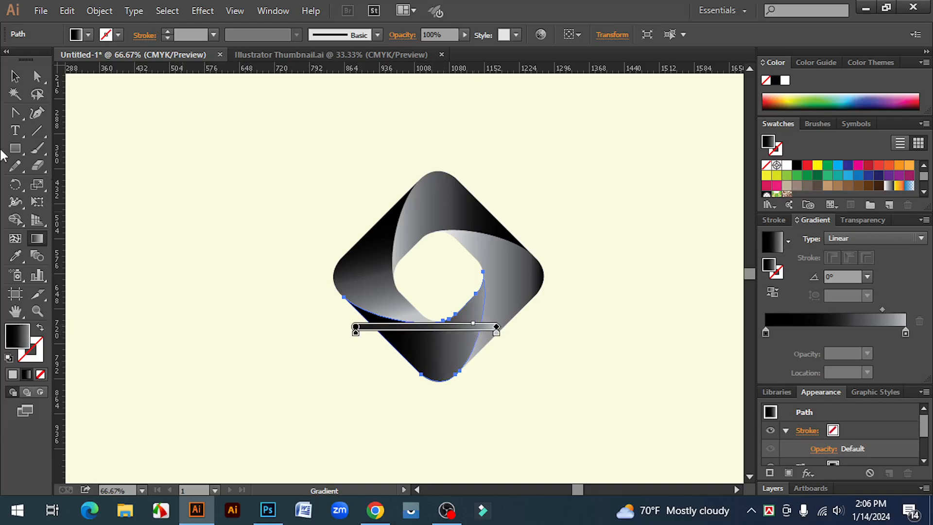
left_click(14, 75)
left_click(619, 346)
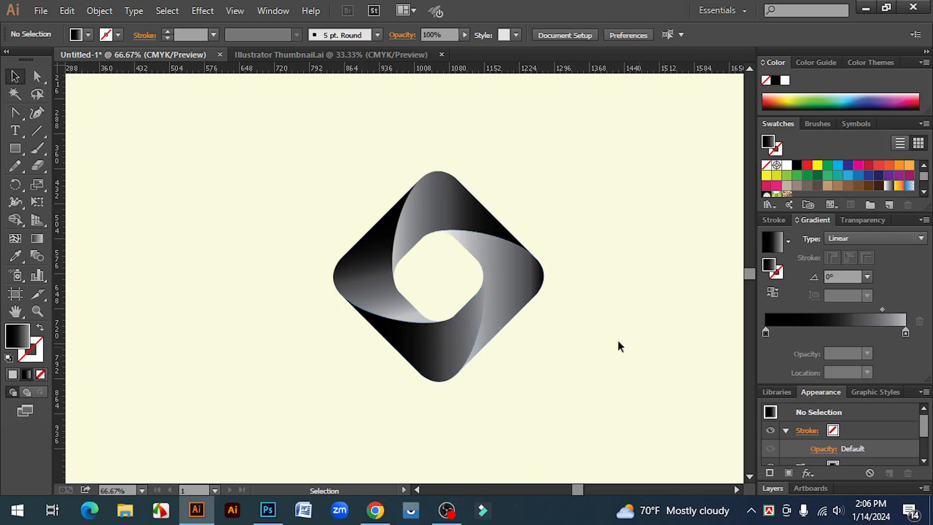
Copy the bottom segment's gradient to the right segment with the Eyedropper.
left_click(524, 275)
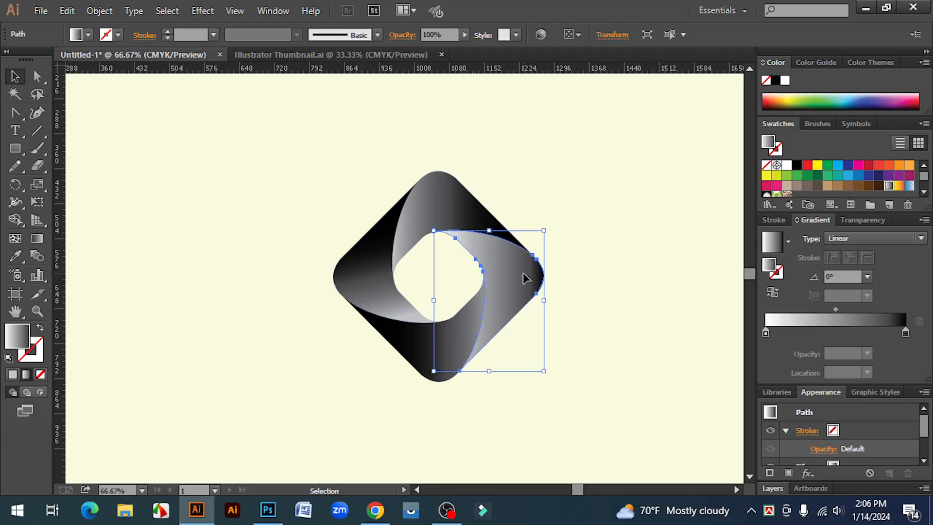
left_click(15, 256)
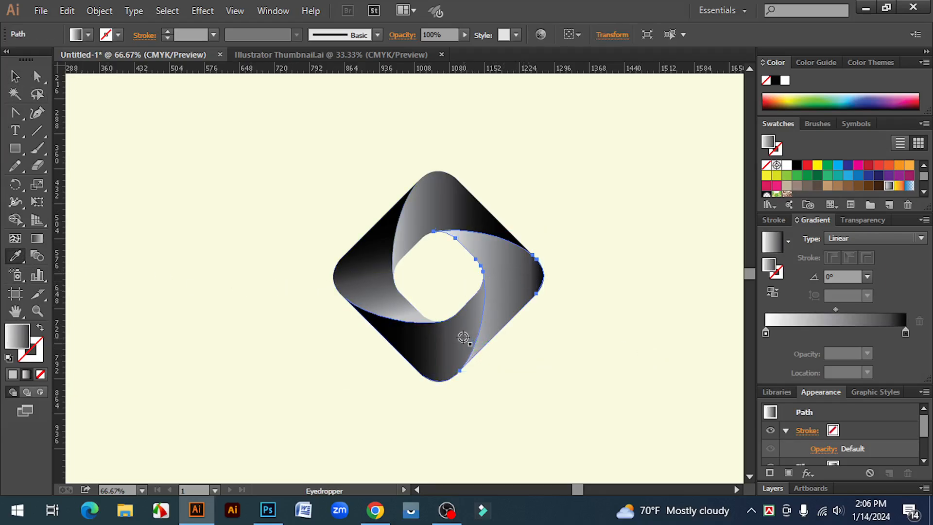
left_click(463, 337)
left_click(15, 77)
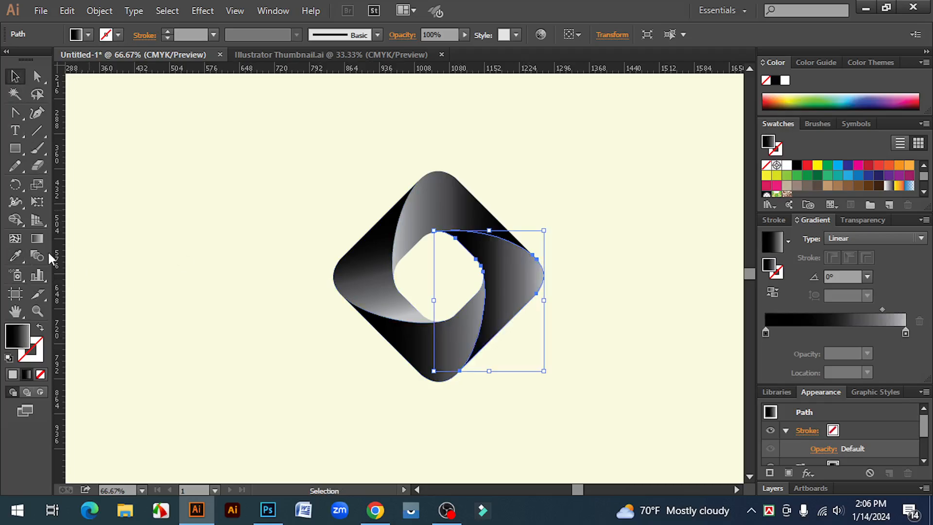
Angle the right segment's gradient to about 98.2° and shift it so the light end sits on the segment's upper curved edge.
left_click(37, 239)
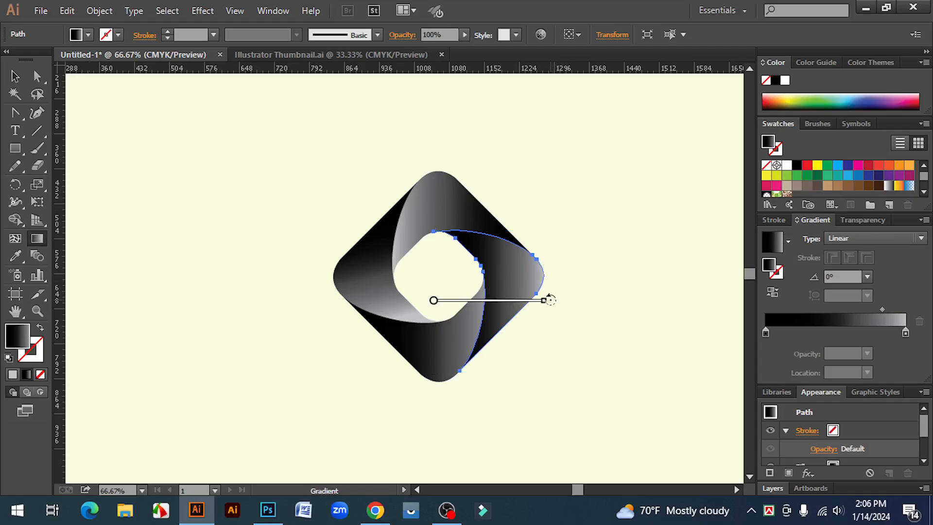
mouse_move(550, 300)
left_mouse_down()
mouse_move(522, 238)
mouse_move(479, 199)
left_mouse_up()
left_click_drag(434, 300, 463, 313)
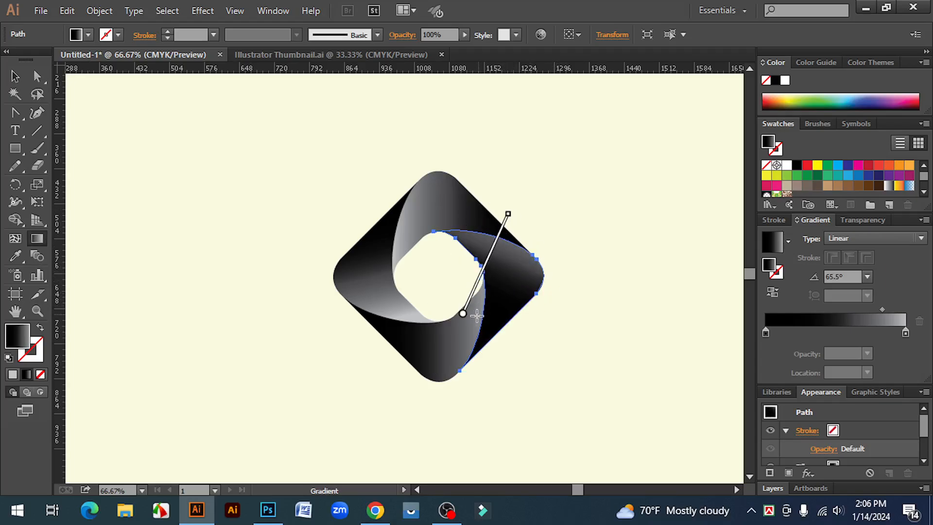
left_click_drag(513, 208, 448, 196)
mouse_move(456, 269)
left_mouse_down()
mouse_move(487, 265)
mouse_move(493, 287)
left_mouse_up()
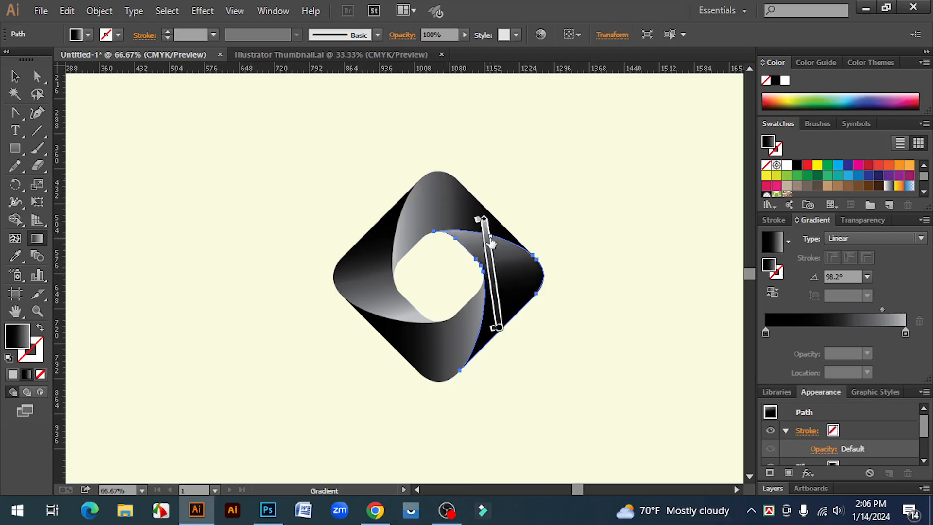
left_click_drag(491, 243, 494, 263)
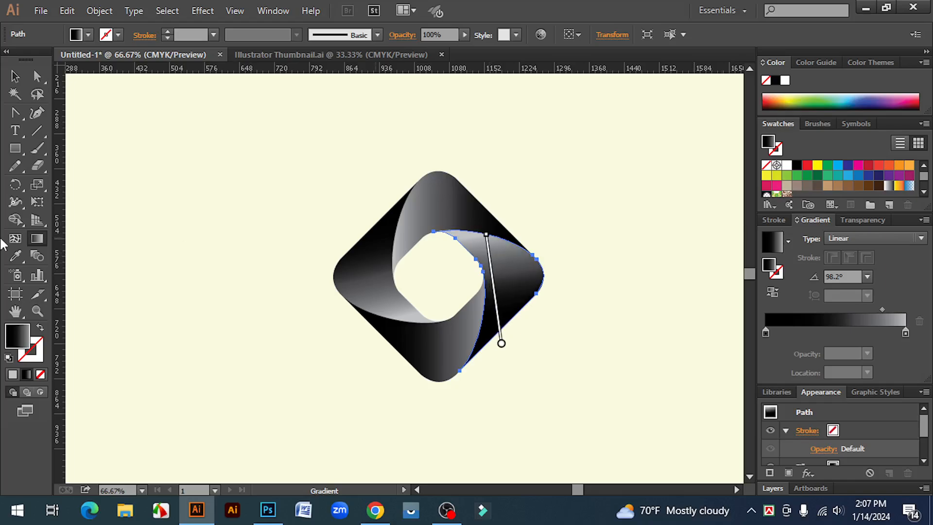
left_click(15, 76)
left_click(636, 231)
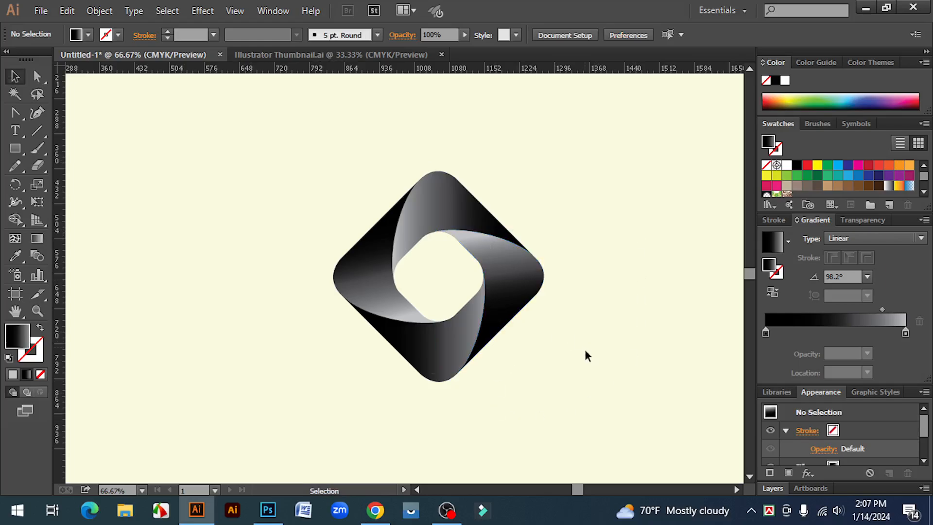
Move the midpoint of the left segment's gradient to about 24.49% to extend its light area.
left_click(440, 359)
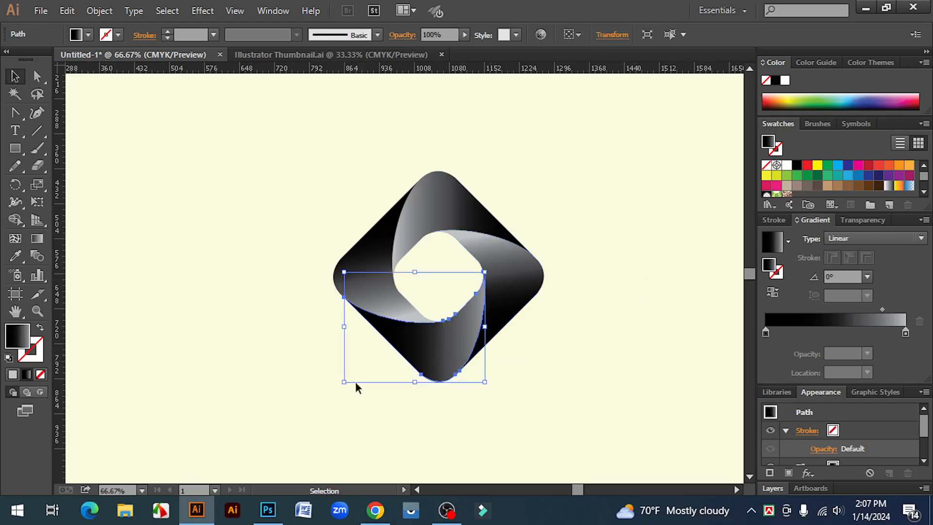
left_click(386, 239)
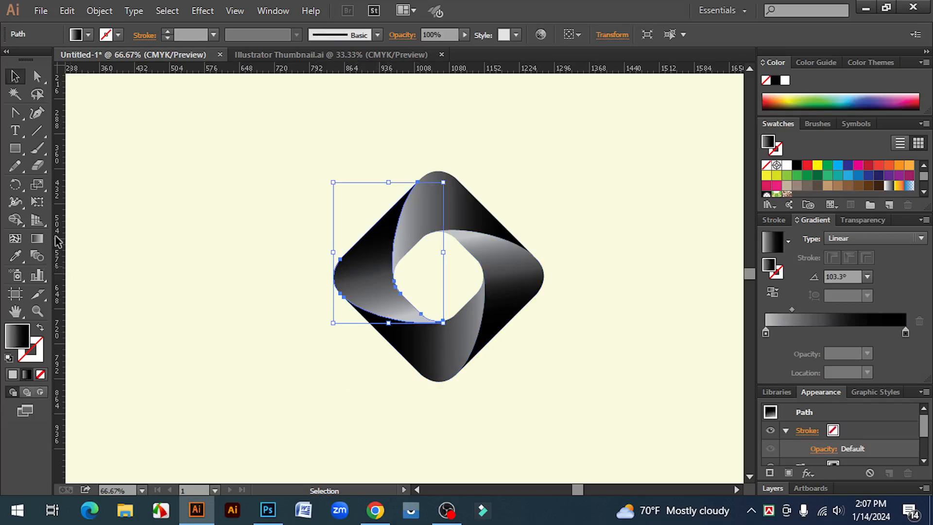
left_click(36, 239)
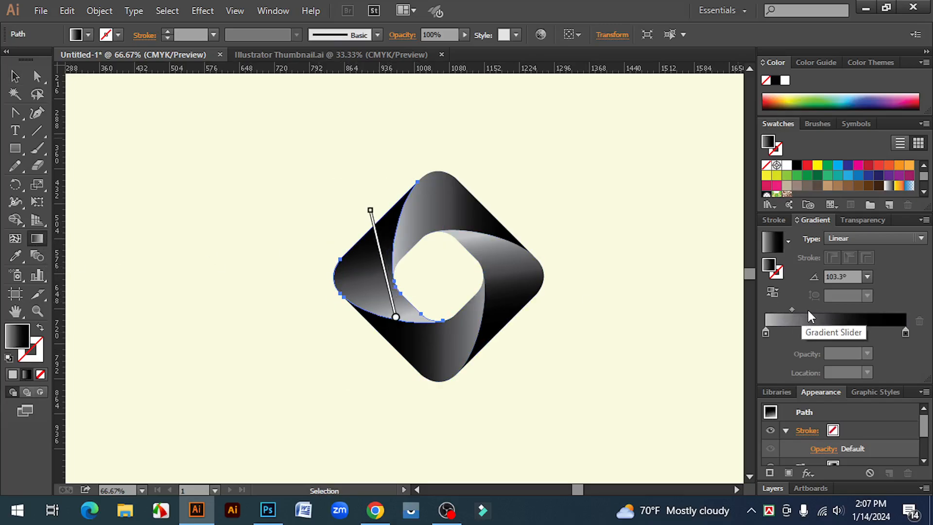
left_click_drag(792, 310, 800, 308)
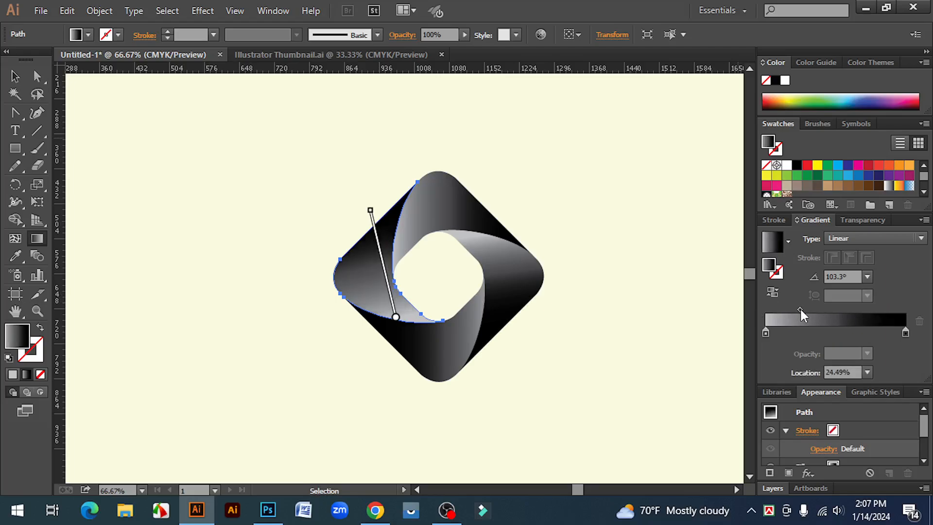
left_click(14, 76)
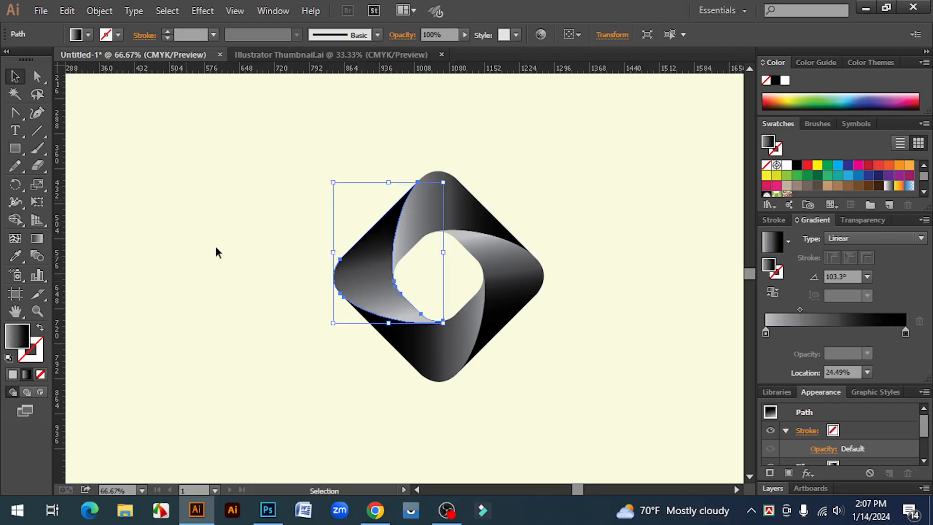
left_click(243, 250)
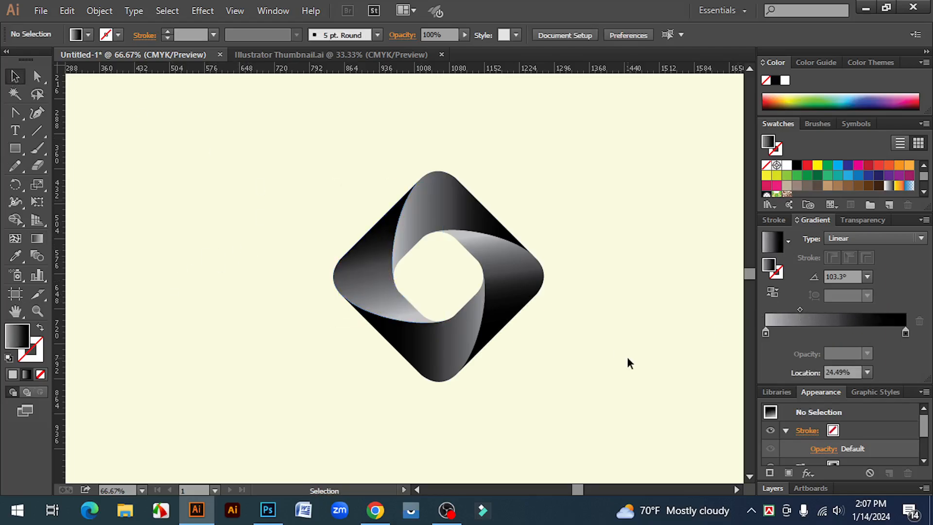
Add the text "GP" in 72 pt Arial Black beside the logo and fill it with light blue.
left_click(15, 130)
left_click(235, 288)
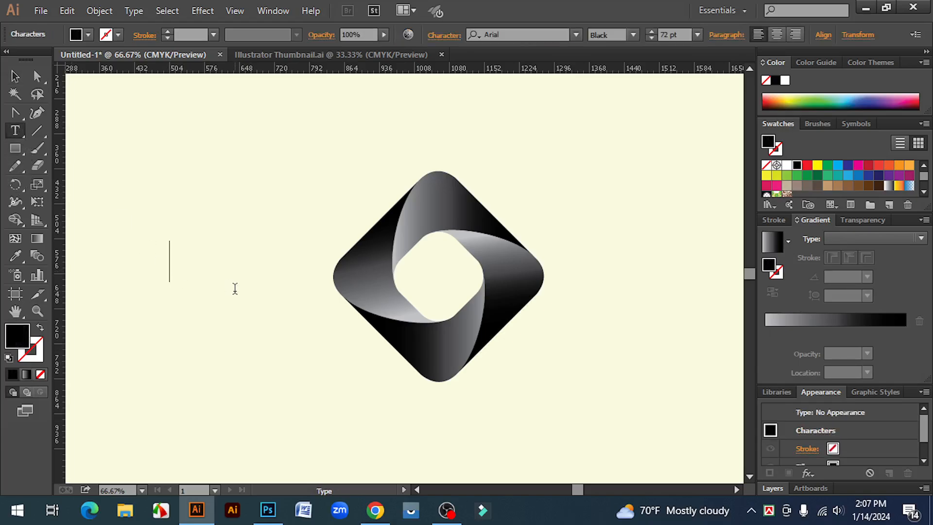
type("GP")
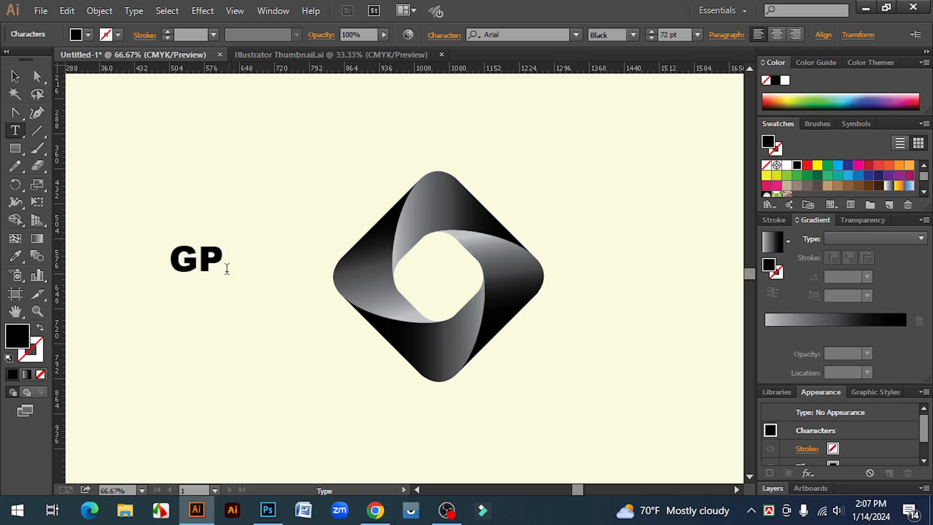
left_click_drag(226, 262, 169, 258)
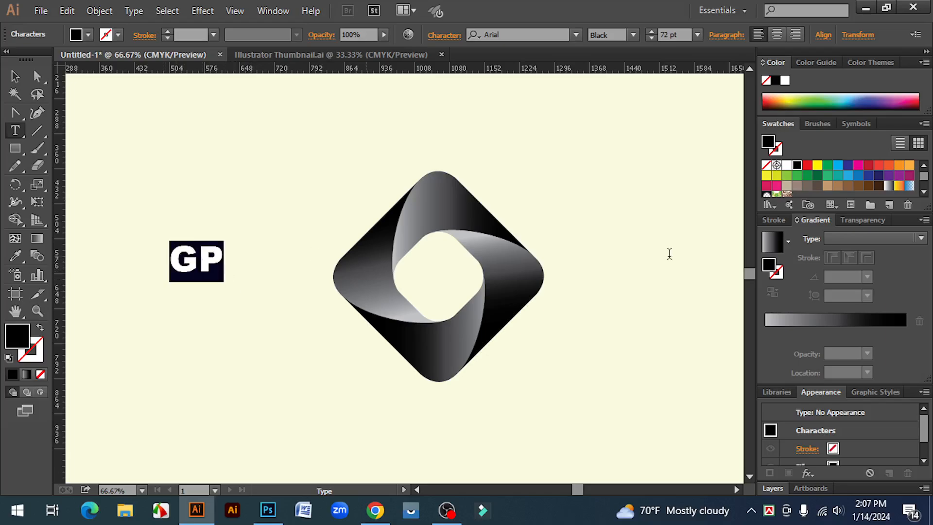
left_click(837, 165)
left_click(15, 76)
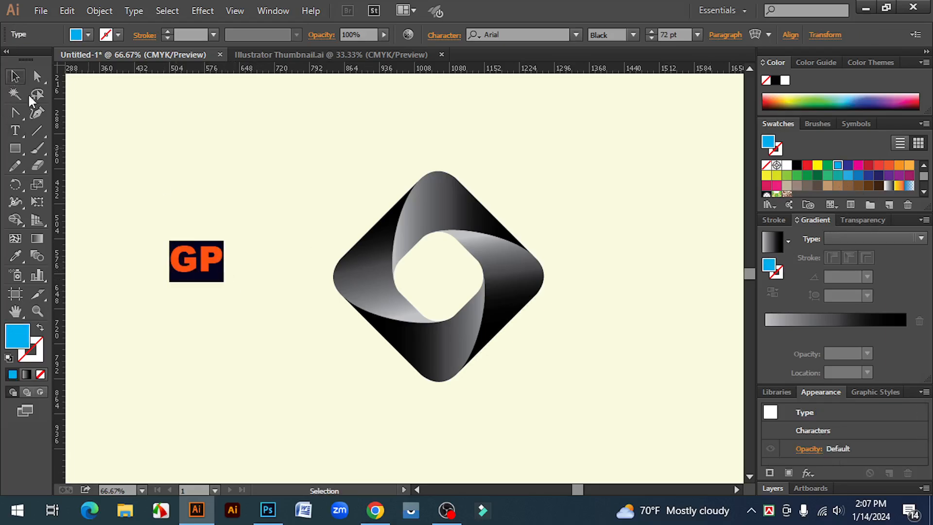
Convert the GP text to outlines and place it, slightly enlarged, in the center of the diamond opening.
right_click(178, 266)
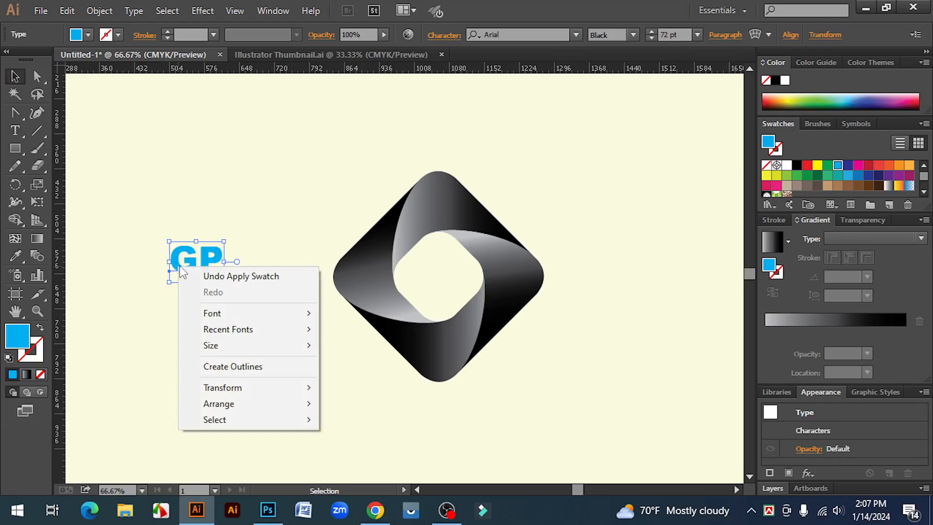
left_click(238, 366)
left_click_drag(224, 275, 480, 302)
left_click(549, 360)
Angle the top segment's gradient to about -15° and move its midpoint closer to the light end.
scroll(563, 377, "up", 1)
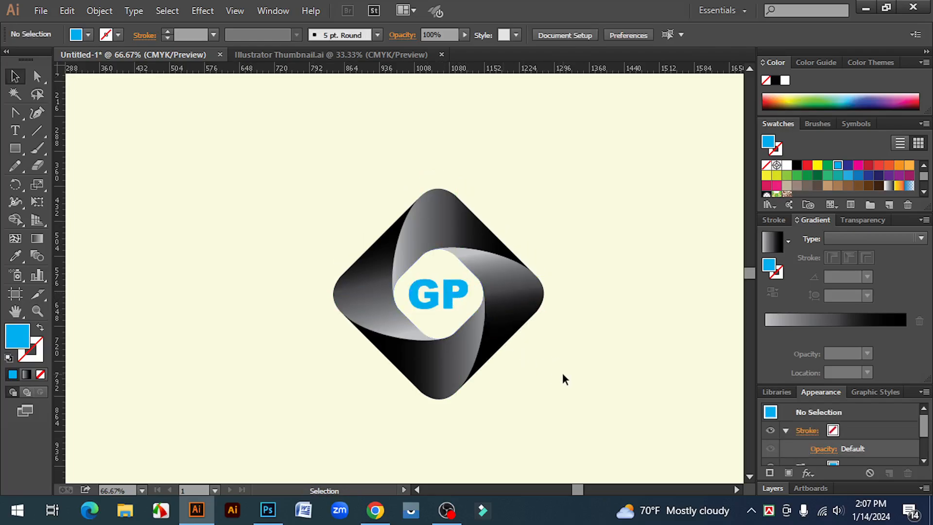
left_click(431, 319, "ctrl")
left_click_drag(605, 350, 611, 369)
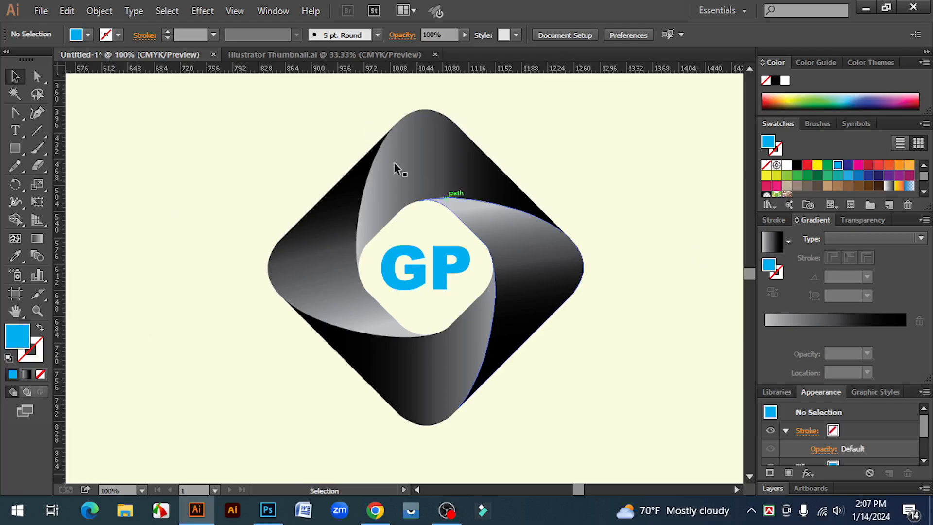
left_click(436, 153)
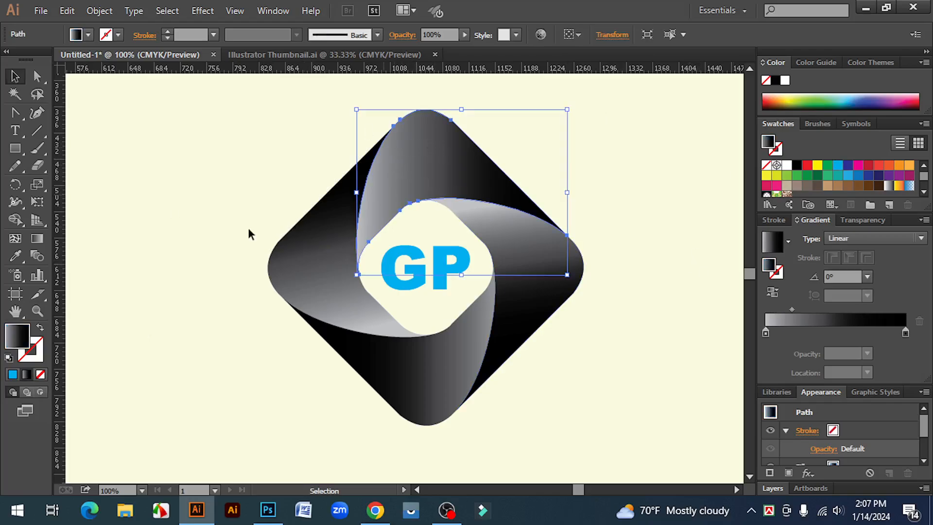
left_click(37, 238)
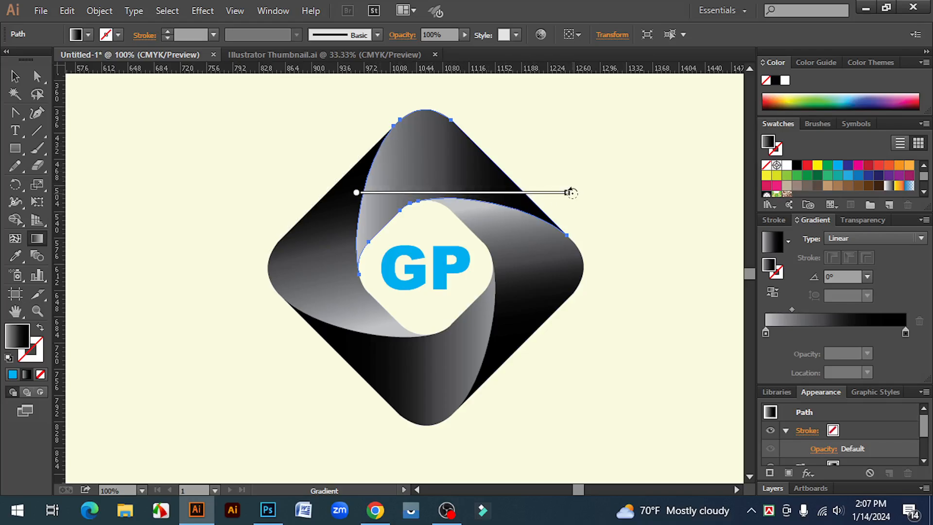
left_click_drag(571, 193, 565, 217)
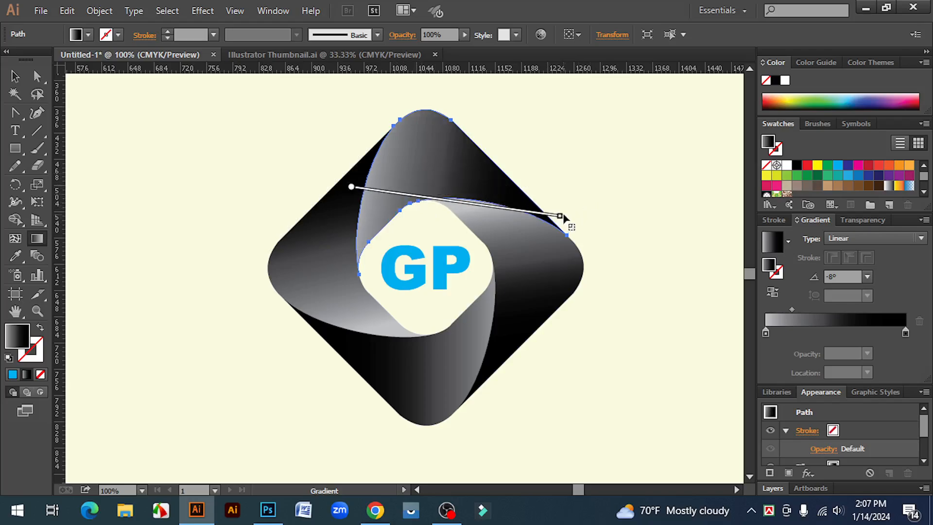
left_click_drag(565, 217, 555, 237)
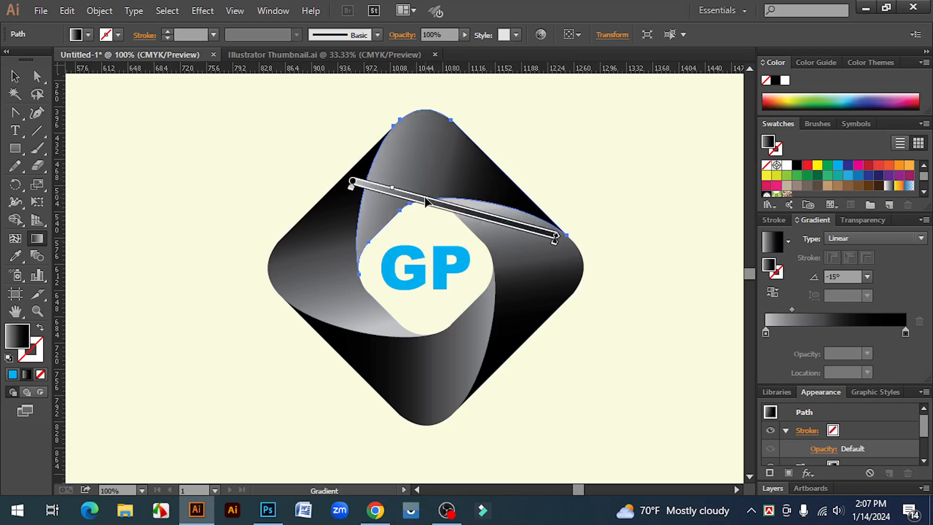
left_click_drag(396, 188, 382, 187)
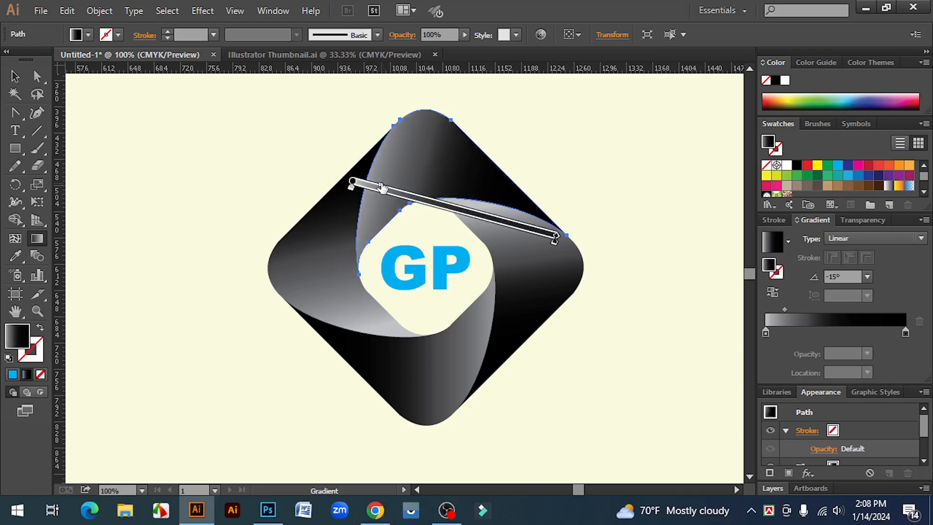
key("v")
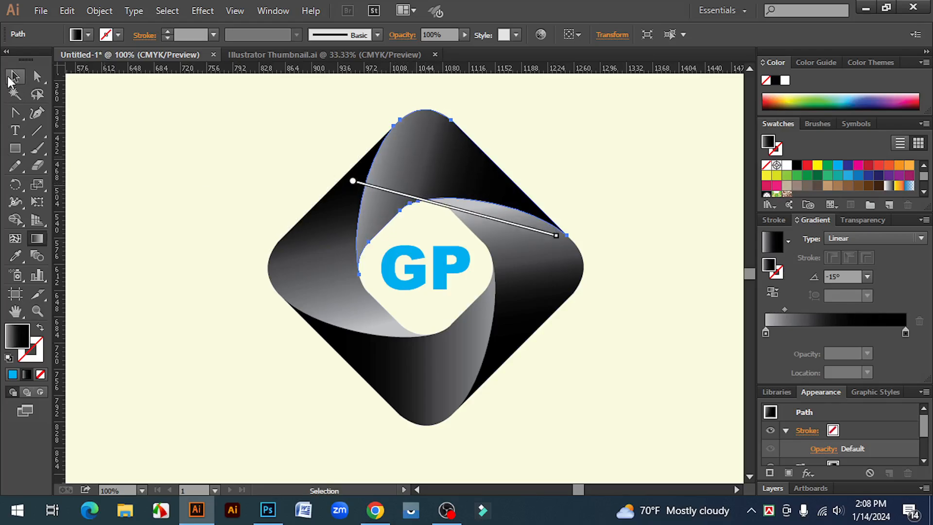
left_click(193, 194)
scroll(654, 374, "down", 1)
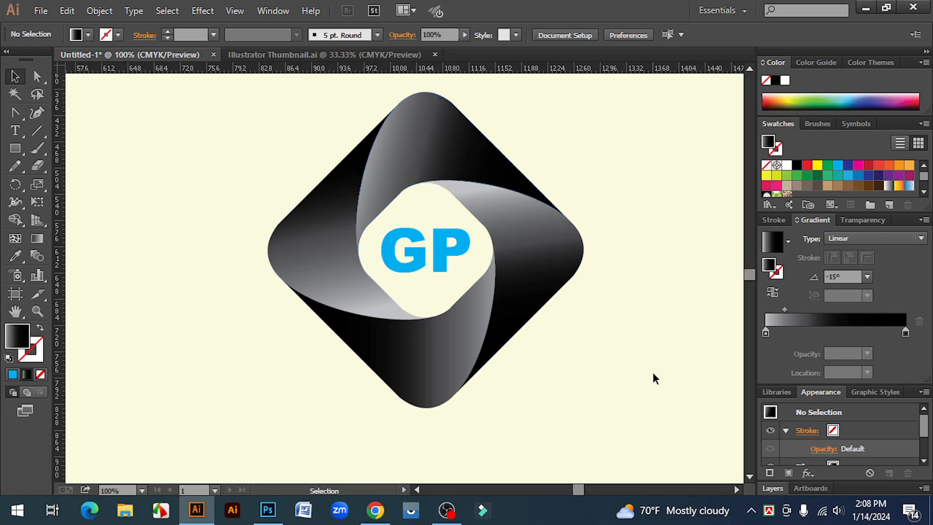